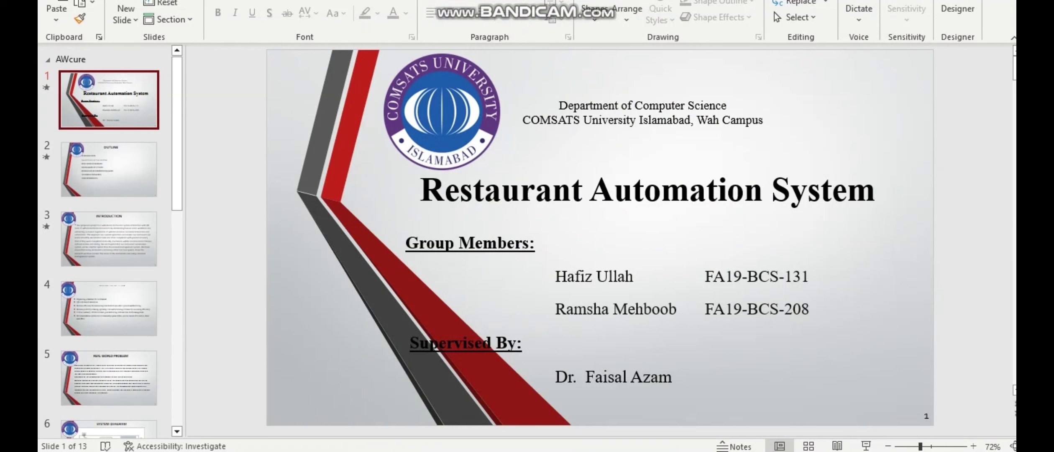
Present the Introduction slide and advance to the slide after it
left_click(109, 238)
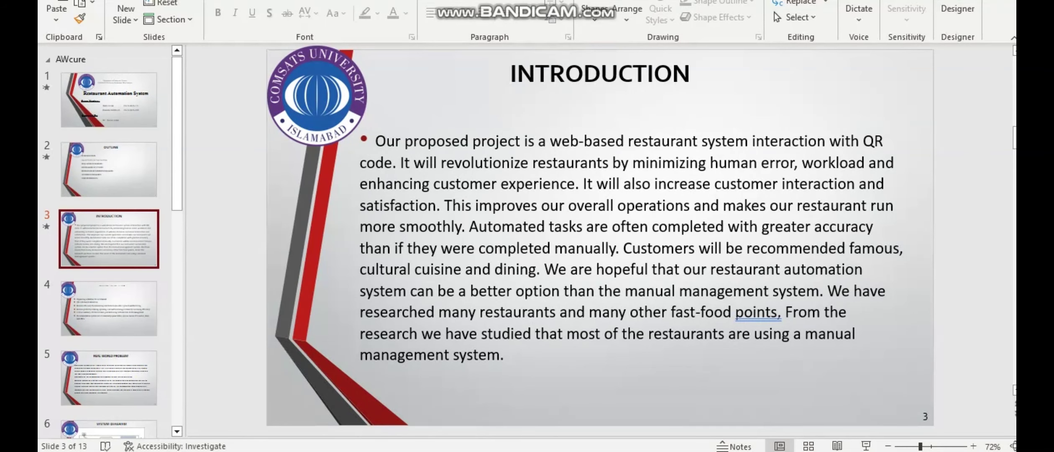
key("Down")
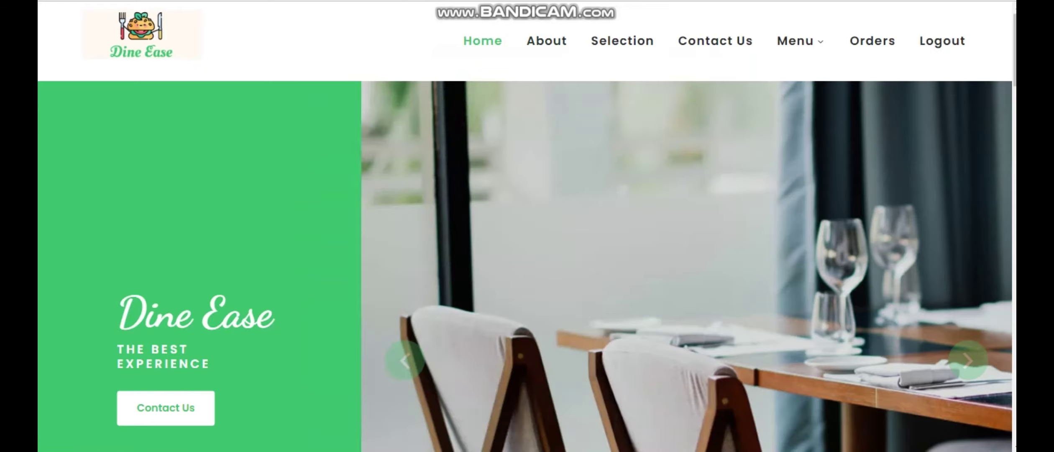
Browse the website's About, Selection and Contact Us sections, and open the food menu page
left_click(546, 40)
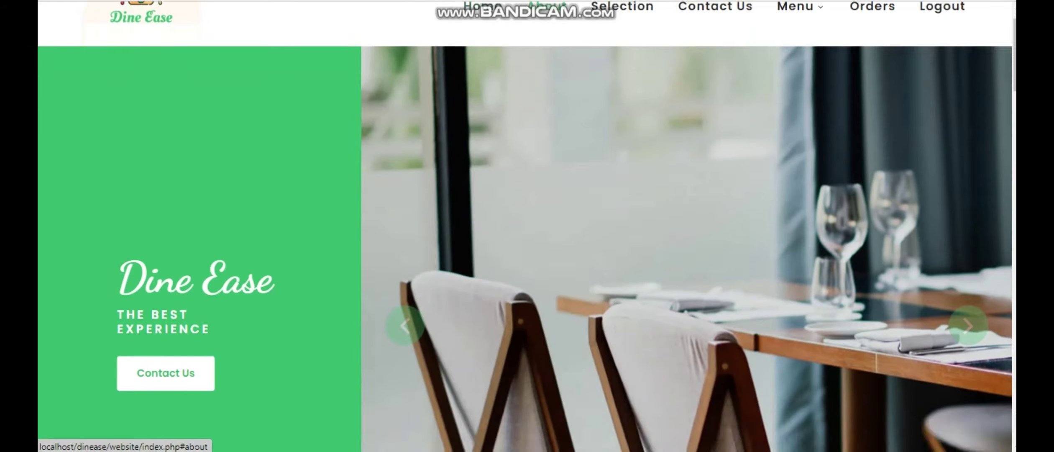
left_click(622, 35)
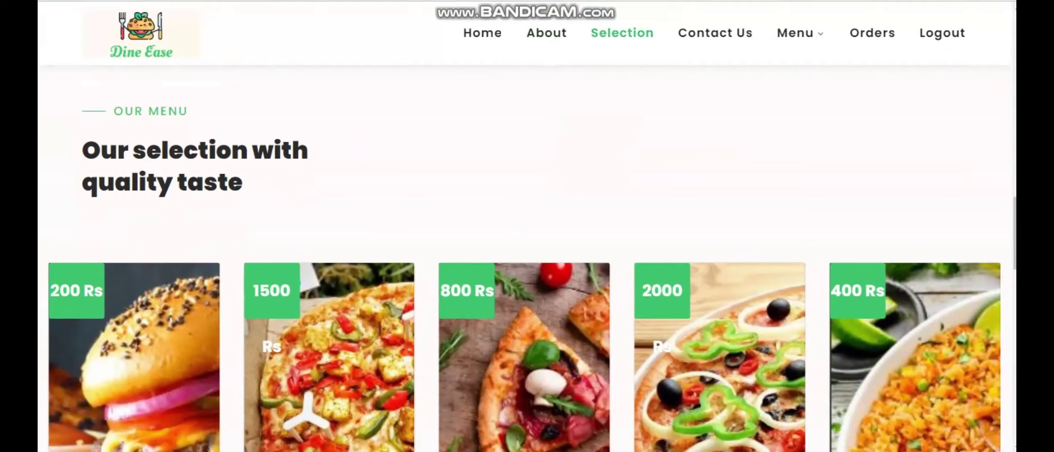
left_click(715, 33)
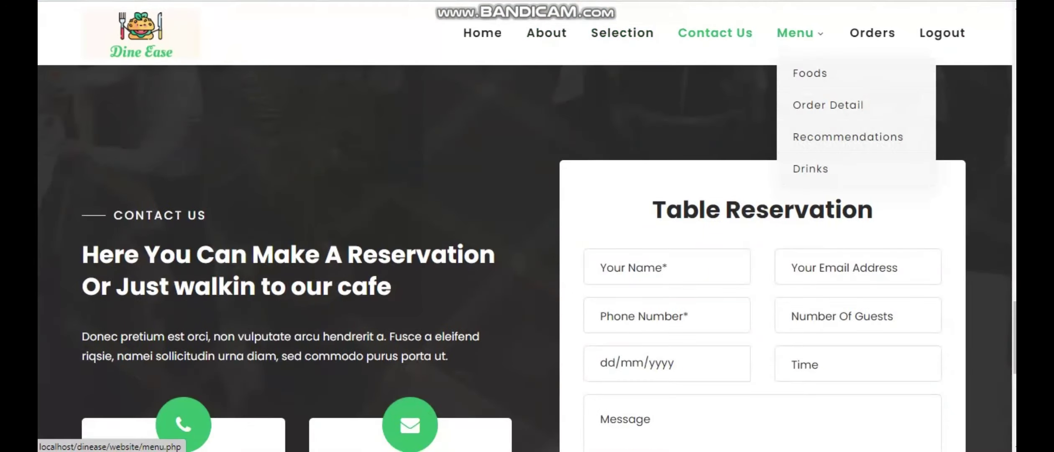
left_click(795, 33)
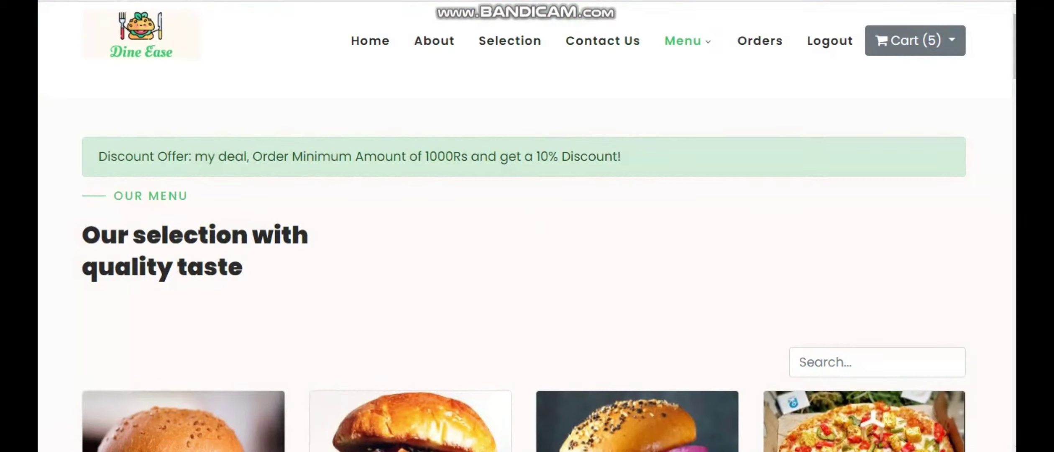
Empty the existing items from the shopping cart
left_click(916, 41)
left_click(771, 204)
Start an order from the chease pizza card in the Selection section to list the pizzas on the menu page
left_click(509, 40)
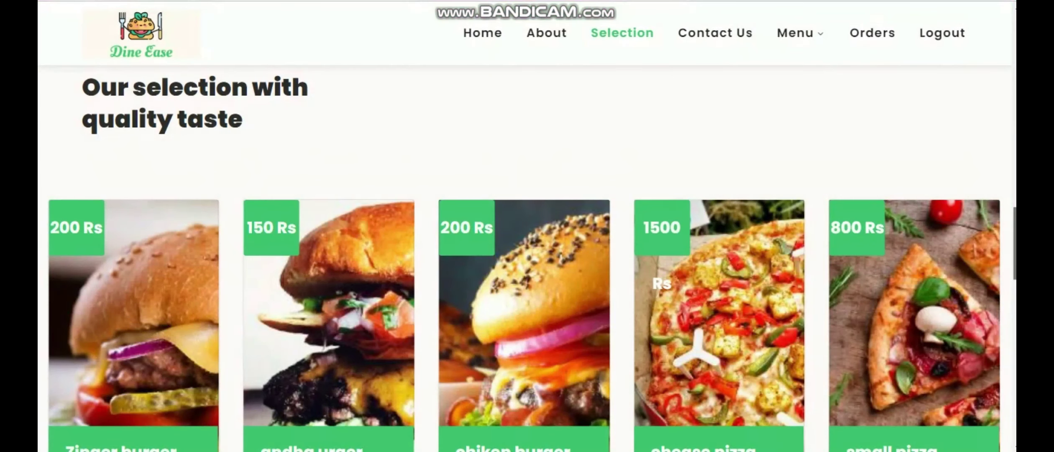
scroll(720, 251, "down", 4)
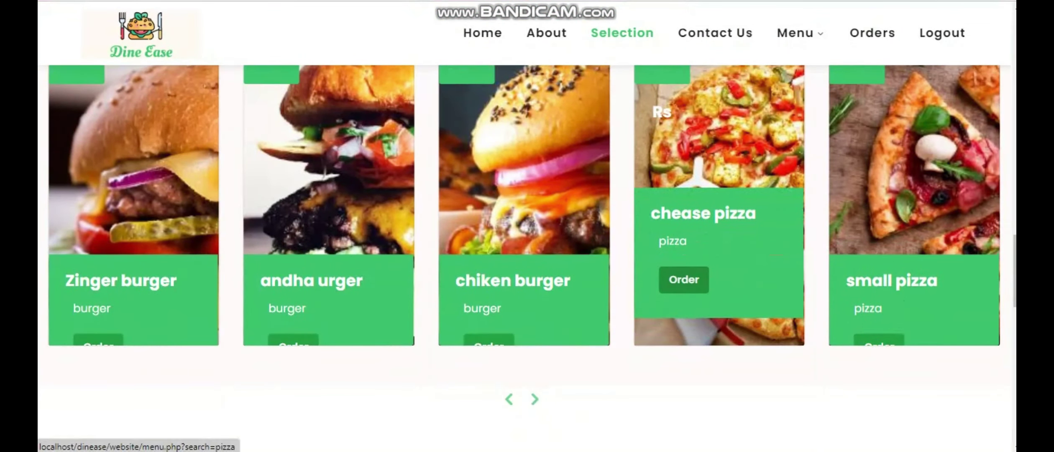
left_click(684, 280)
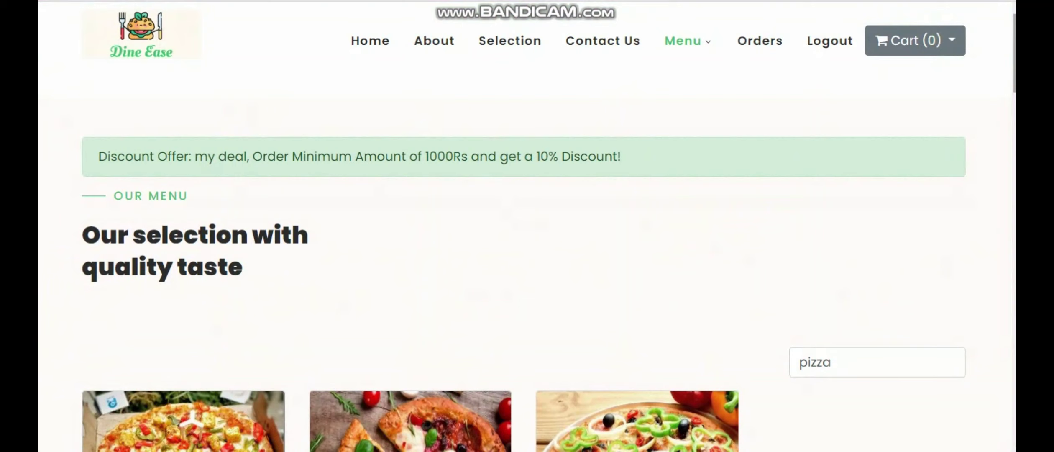
Add two large pizzas and one small pizza to the cart
scroll(595, 286, "down", 9)
left_click(595, 286)
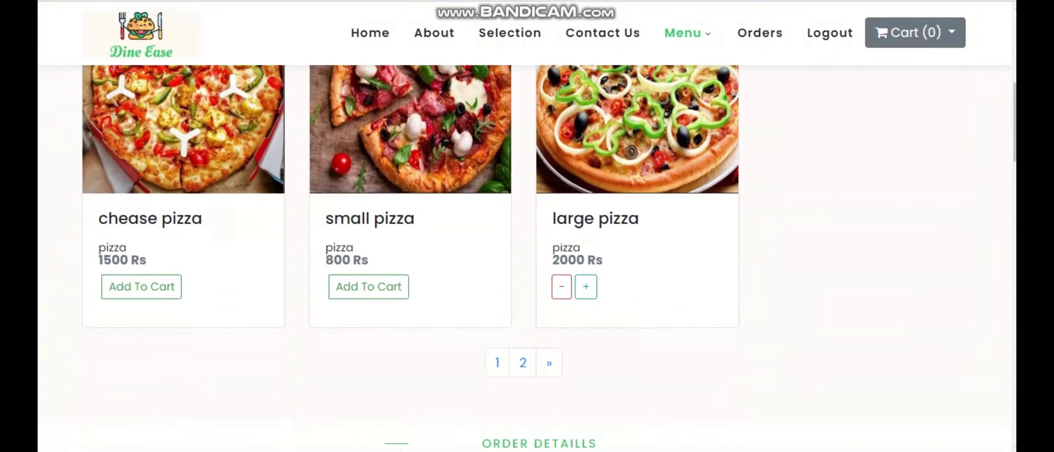
left_click(586, 286)
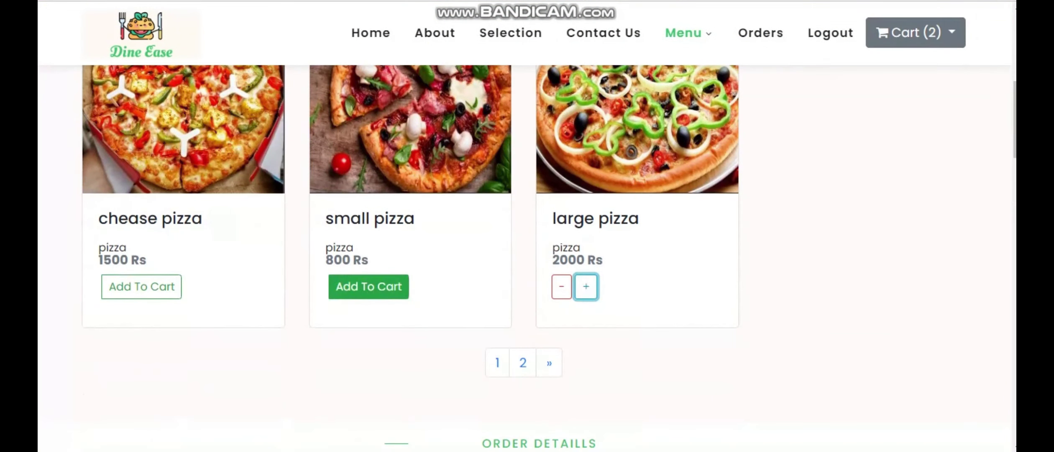
left_click(369, 286)
left_click(359, 286)
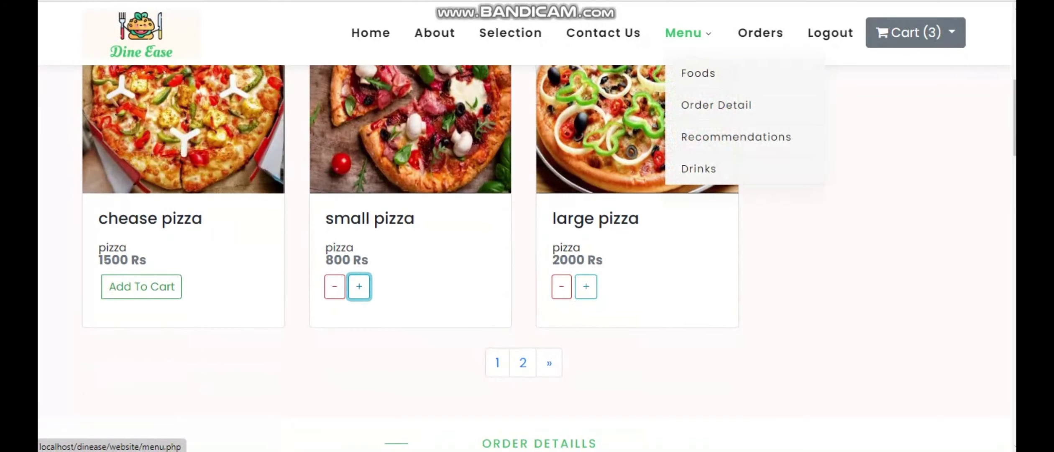
Add one chease pizza and one chiken burger from the full food menu to the cart
left_click(683, 33)
scroll(822, 142, "down", 10)
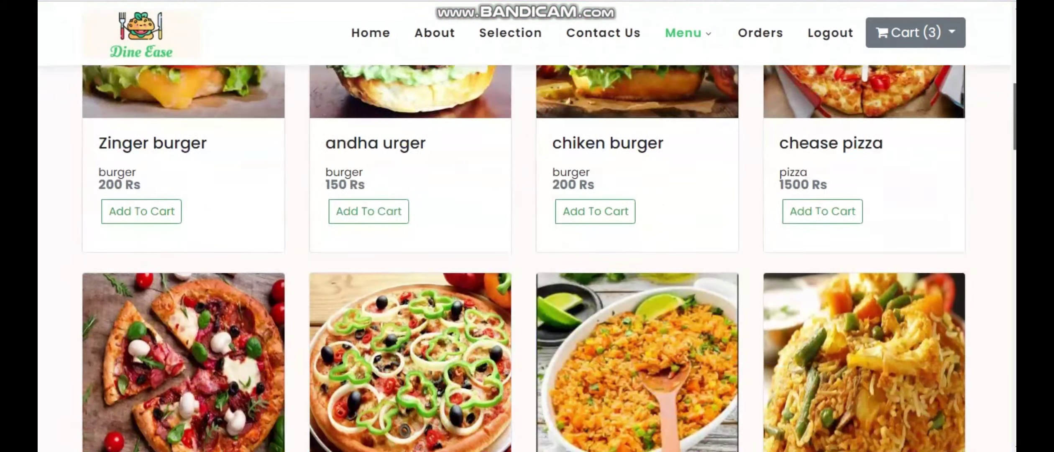
left_click(822, 143)
left_click(813, 143)
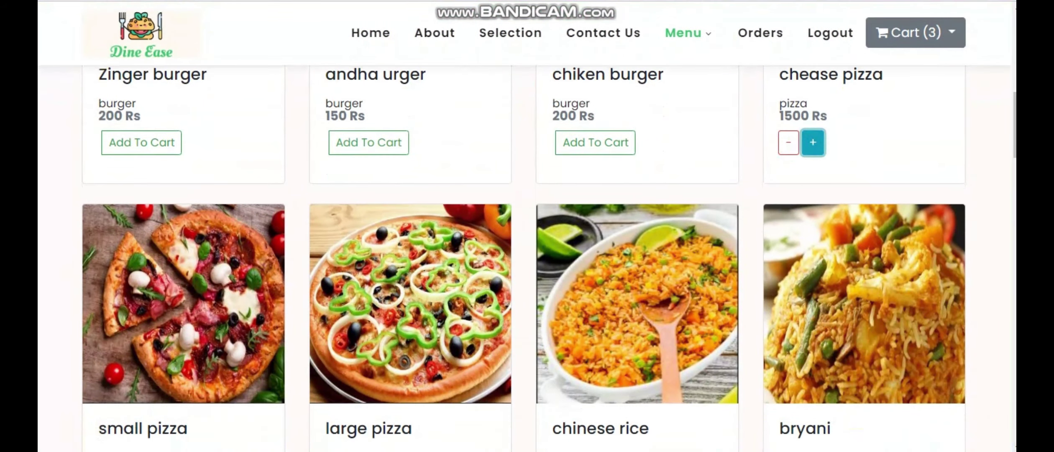
left_click(606, 142)
left_click(586, 142)
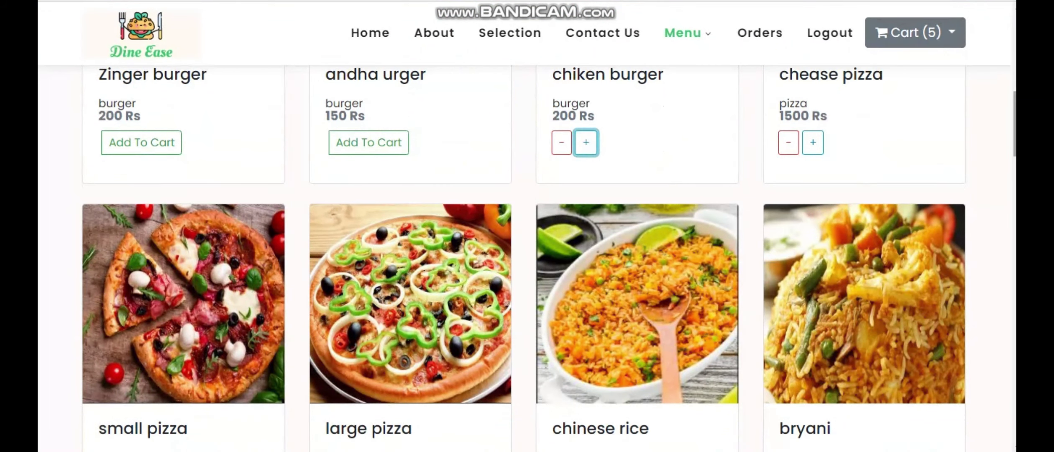
Proceed to checkout from the order details table
scroll(523, 251, "down", 12)
scroll(524, 251, "up", 1)
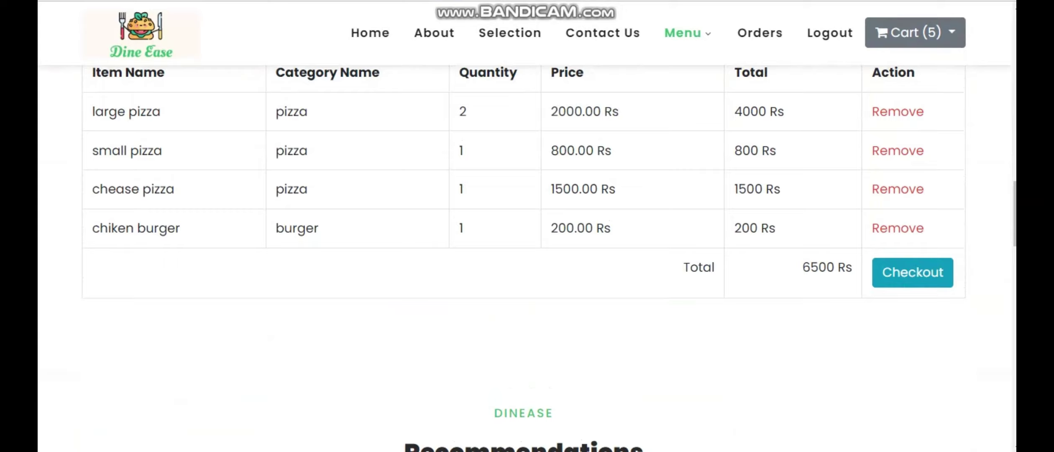
left_click(913, 272)
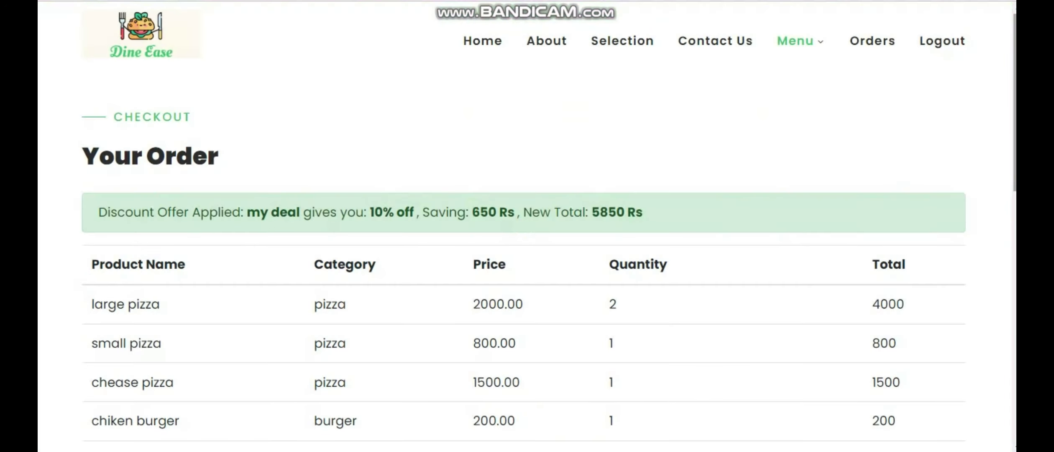
Review the checkout order and preview the Reserve Table form, returning the selection to Delivery
scroll(524, 251, "down", 4)
scroll(523, 251, "down", 2)
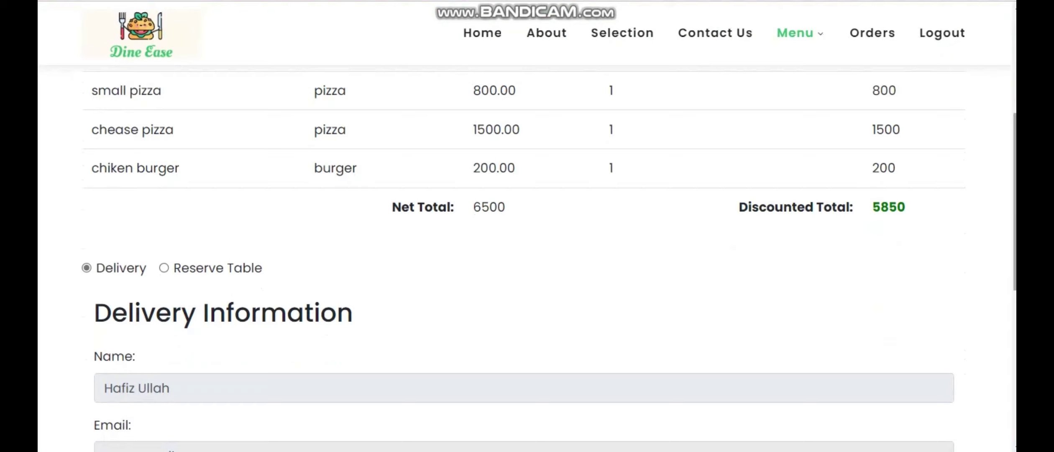
scroll(524, 251, "down", 5)
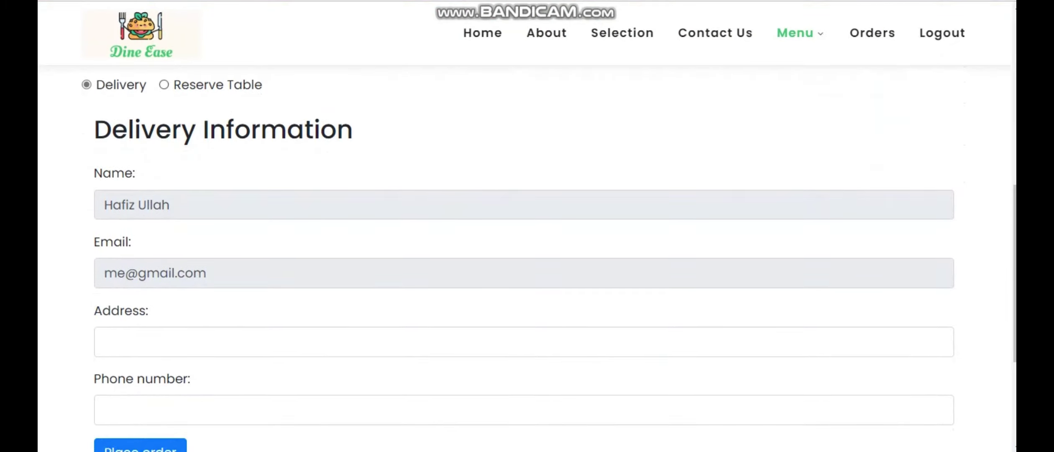
left_click(164, 85)
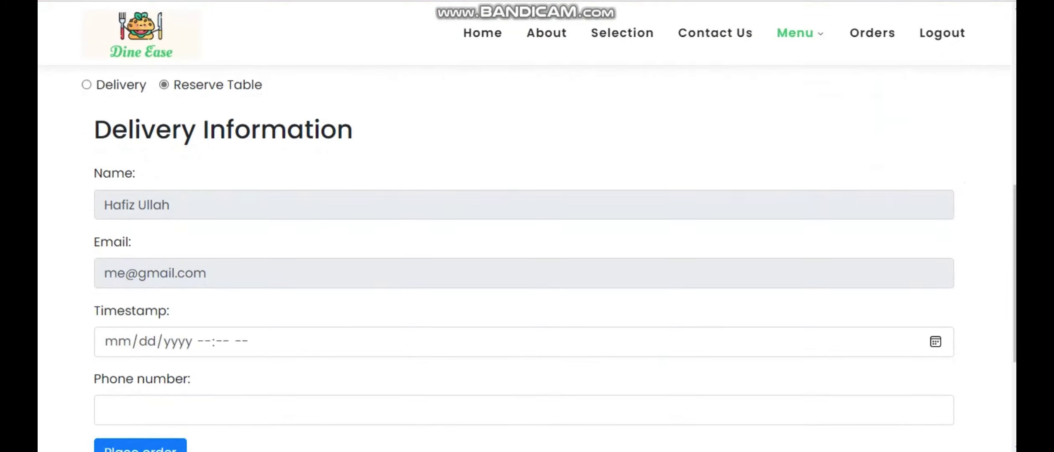
left_click(87, 85)
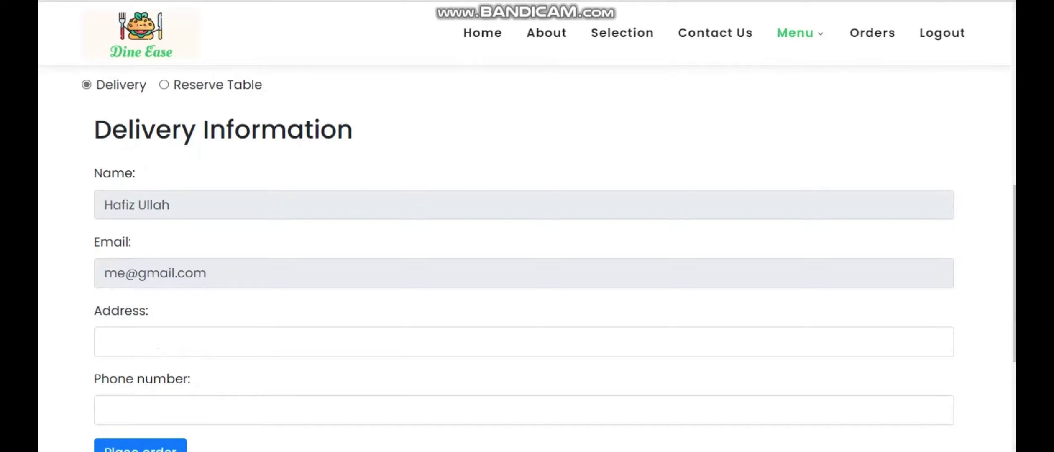
Fill in the delivery address and phone number from the saved suggestion, and place the order
left_click(158, 347)
left_click(228, 268)
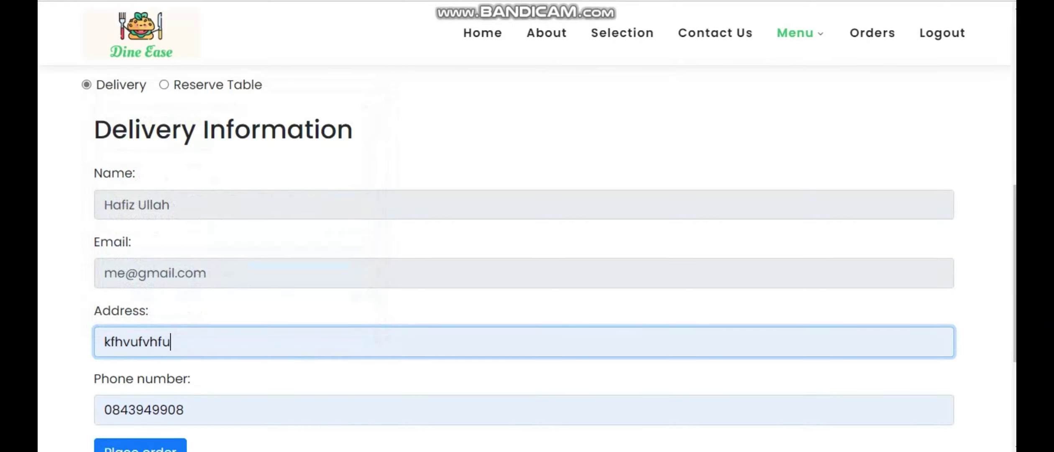
scroll(527, 251, "down", 2)
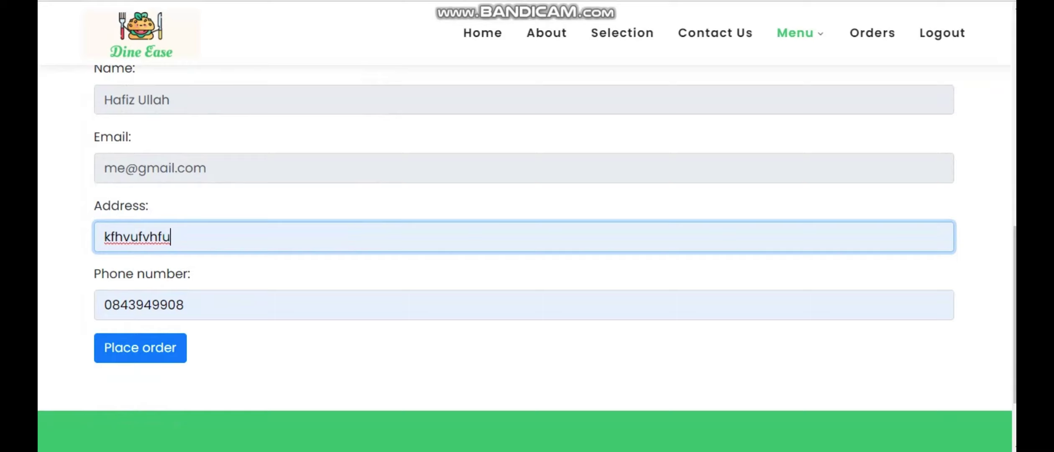
left_click(140, 347)
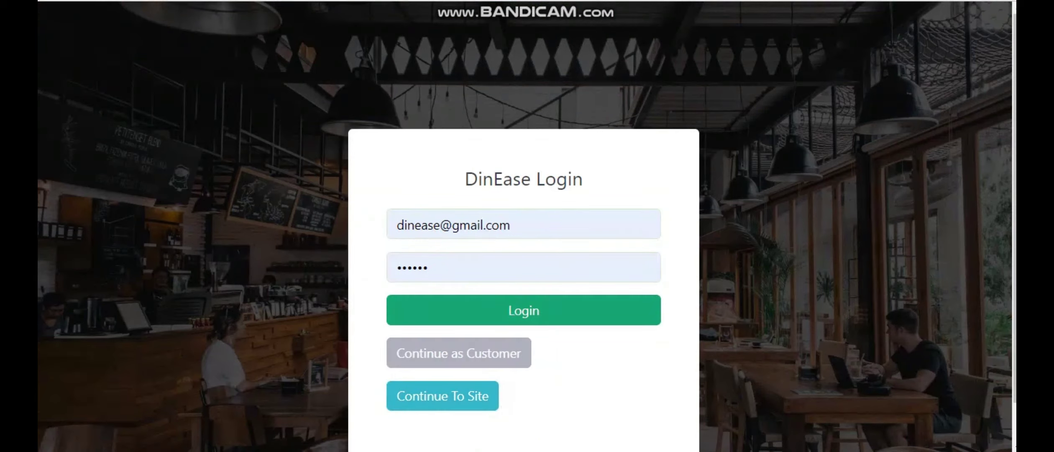
Log in to the admin dashboard with the prefilled credentials and open the order columns in Delivery Management
key("Return")
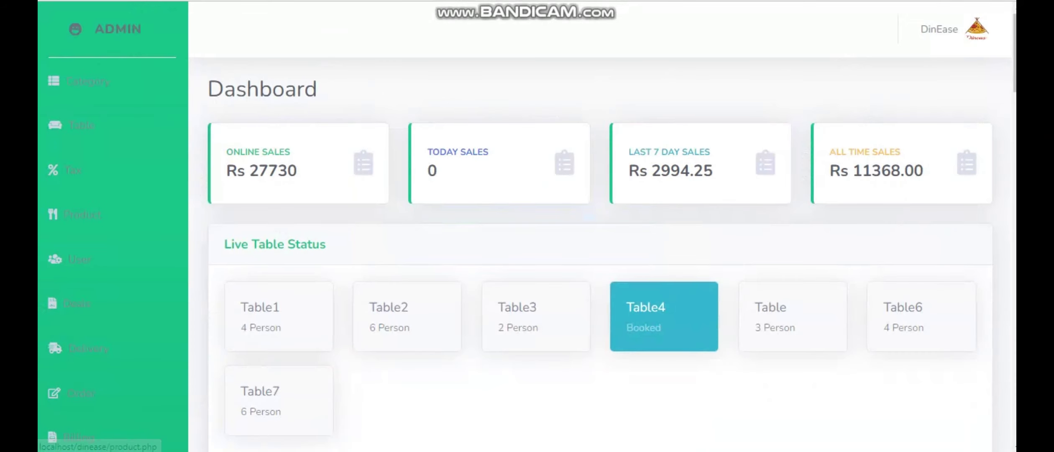
scroll(527, 226, "down", 7)
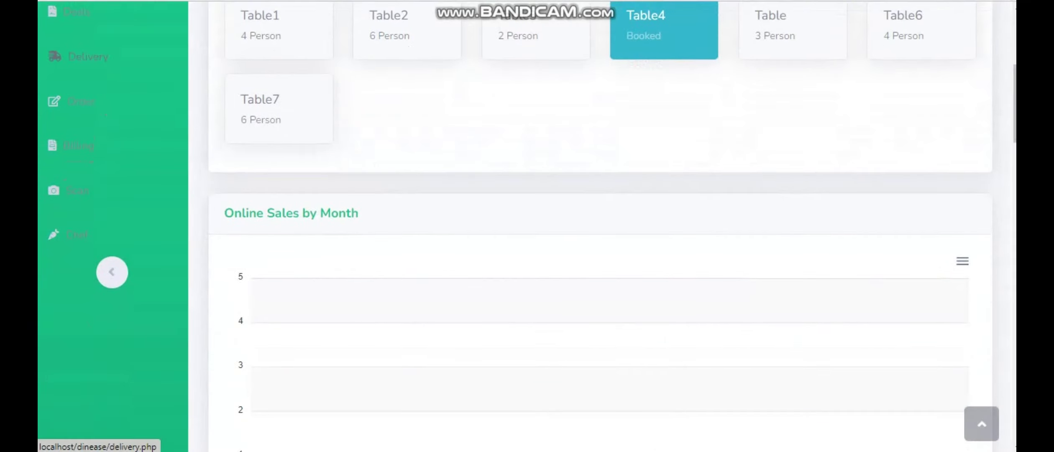
left_click(88, 57)
scroll(600, 293, "right", 8)
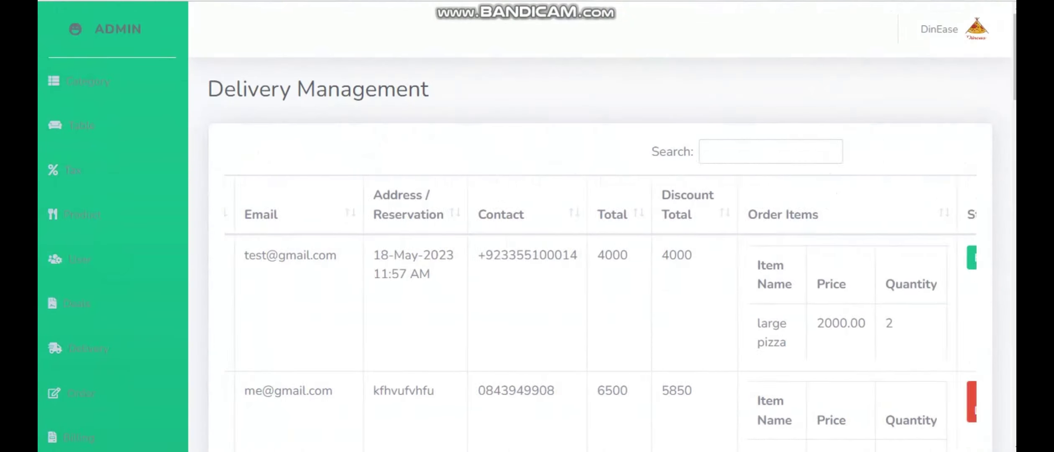
Change the status of the Not Delivered order totalling 6500 and confirm the change
scroll(527, 251, "down", 7)
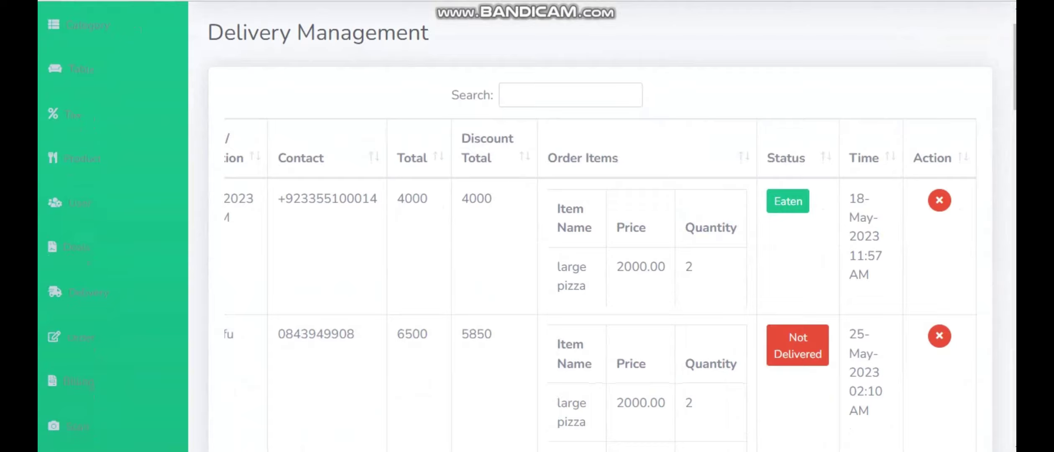
scroll(527, 251, "up", 5)
left_click(797, 342)
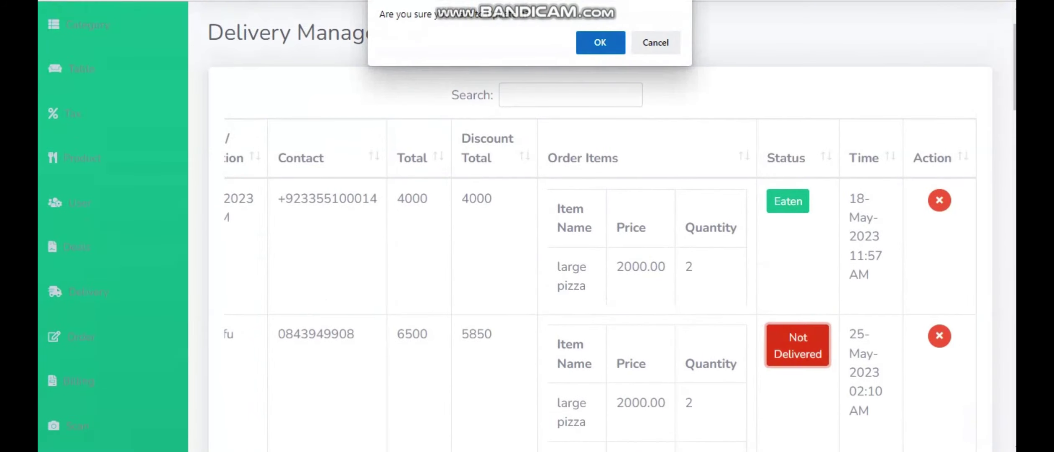
left_click(600, 42)
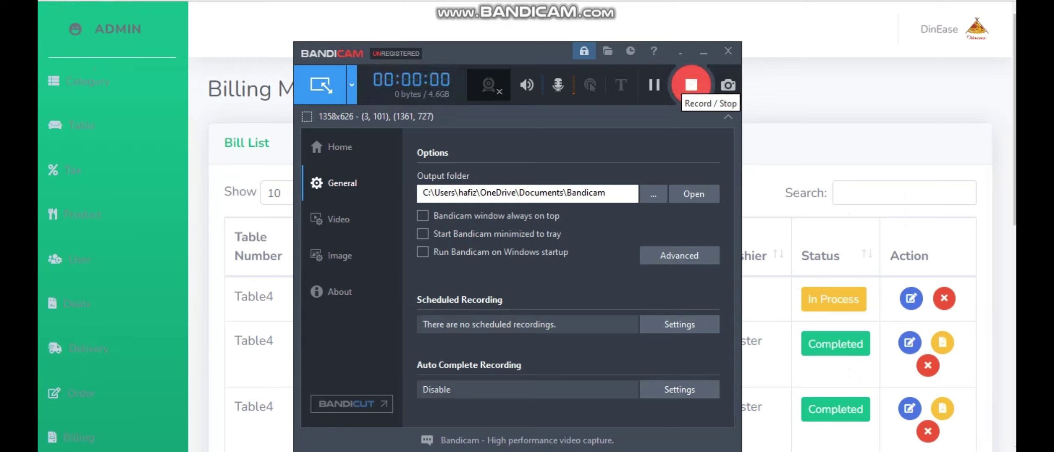
left_click(694, 79)
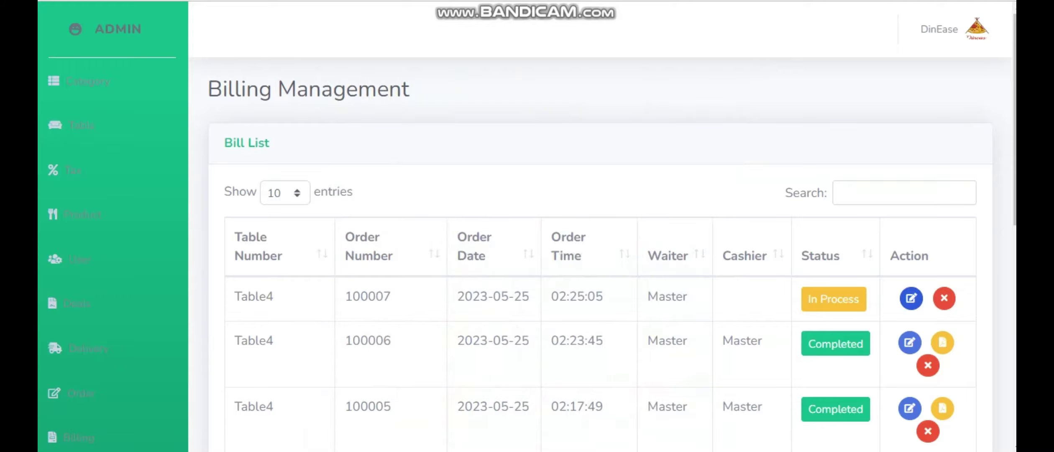
Open the bill details of the in-process Table4 order, print the bill and view the printed document
left_click(910, 298)
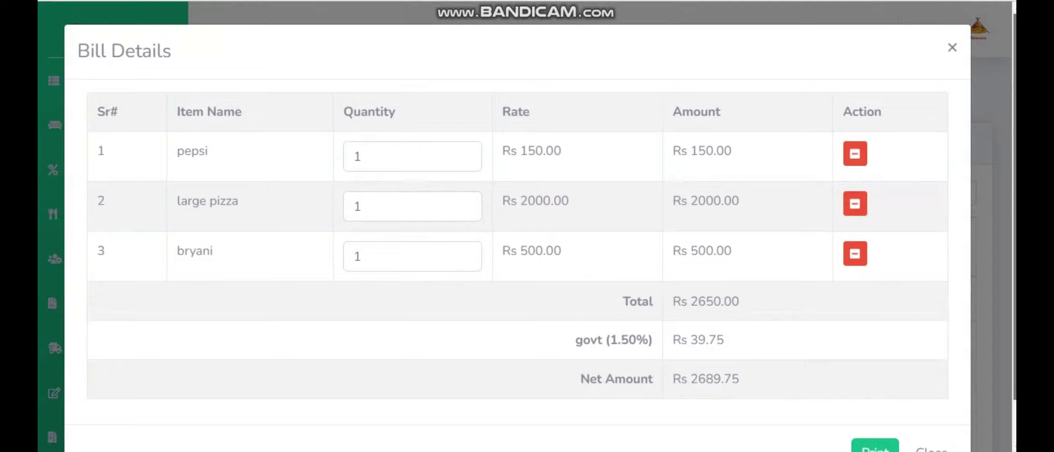
scroll(517, 226, "down", 2)
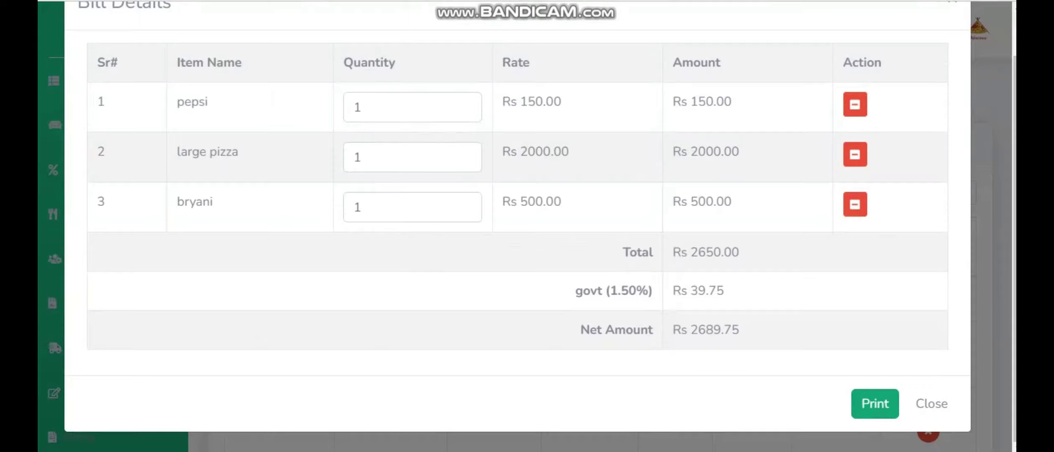
left_click(875, 403)
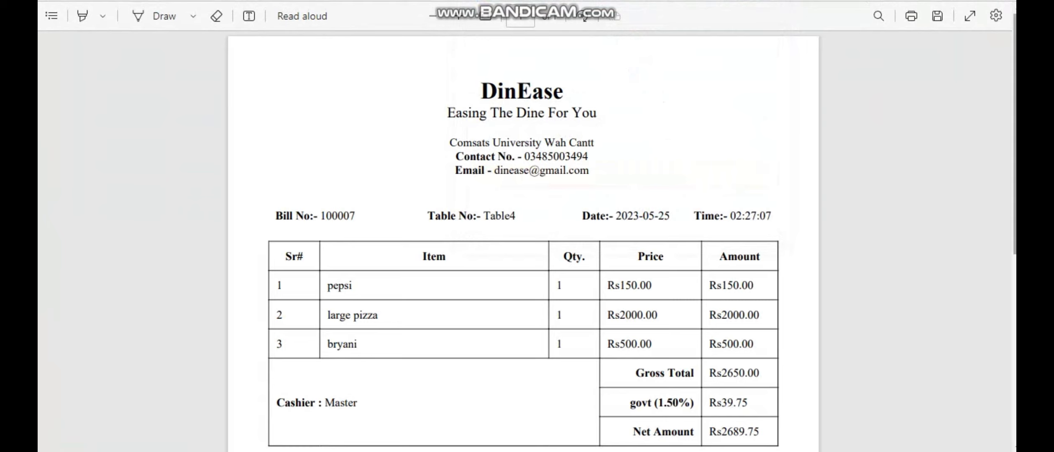
scroll(522, 238, "down", 5)
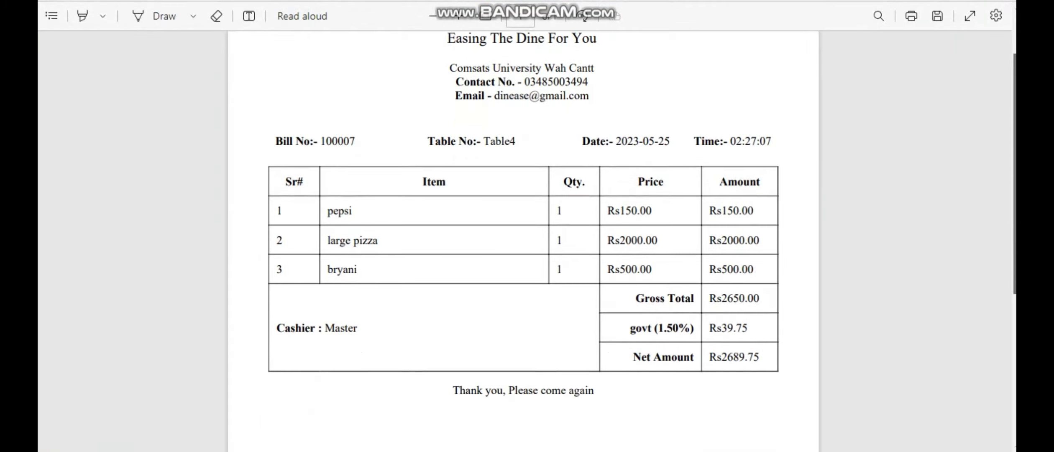
Close the printed bill, open the Order Area and add one chicken karahi from the karahi category to Table4's order
key("ctrl+w")
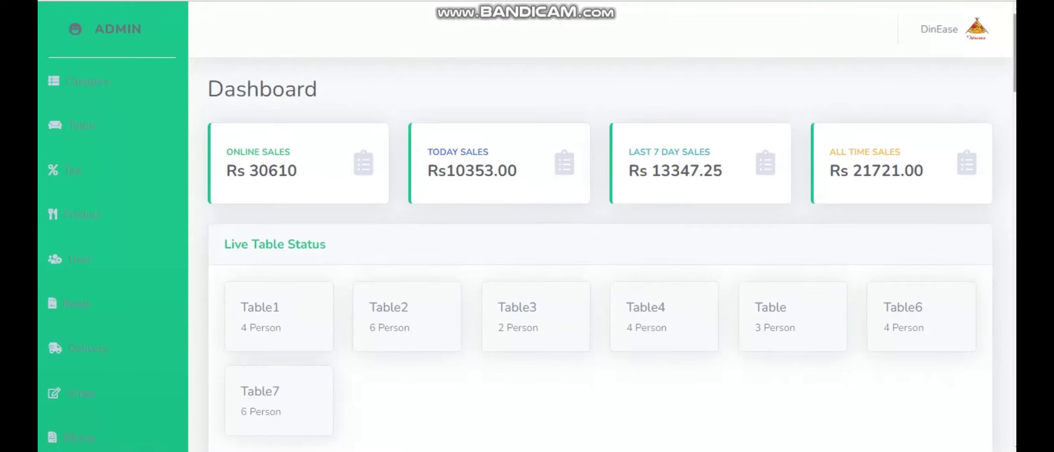
scroll(527, 226, "down", 5)
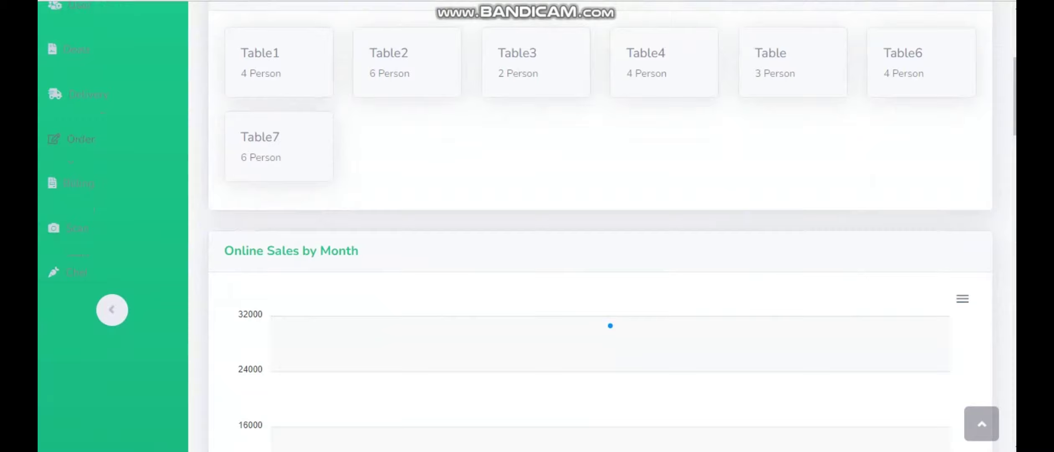
left_click(79, 139)
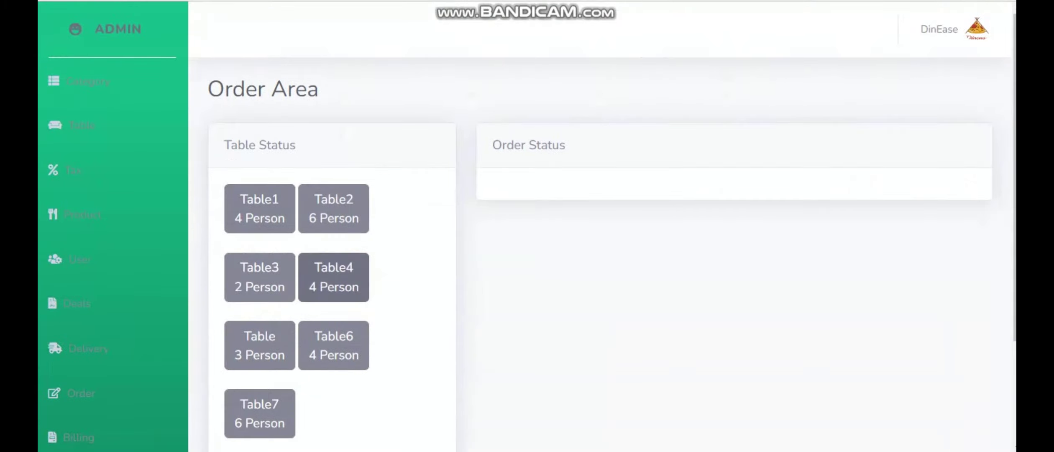
left_click(333, 277)
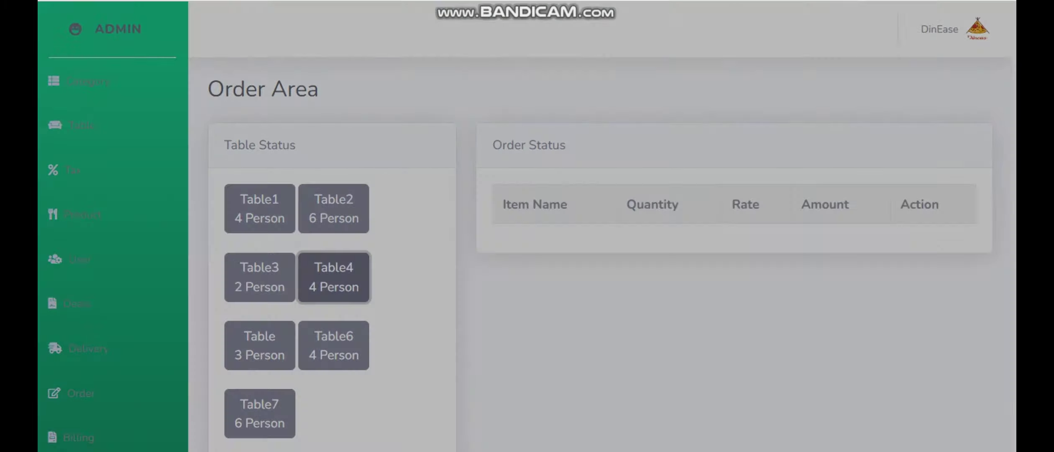
left_click(523, 132)
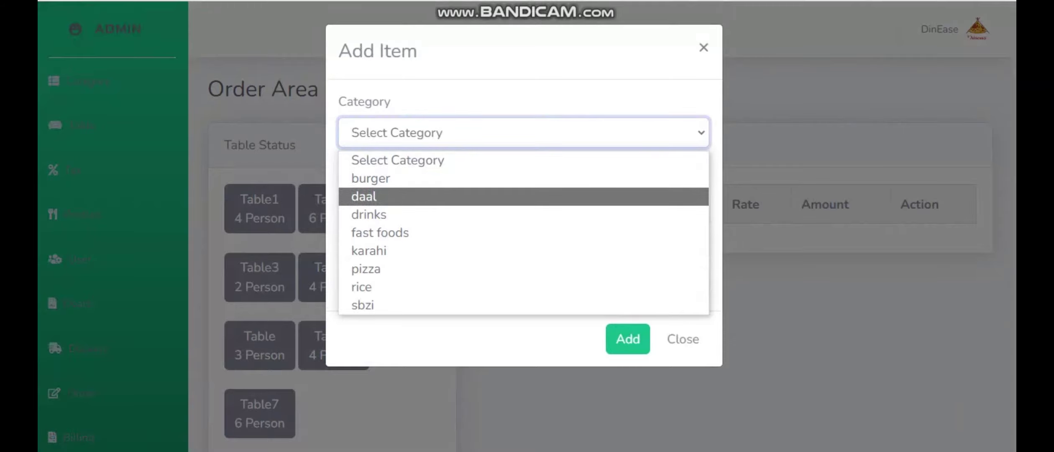
left_click(369, 250)
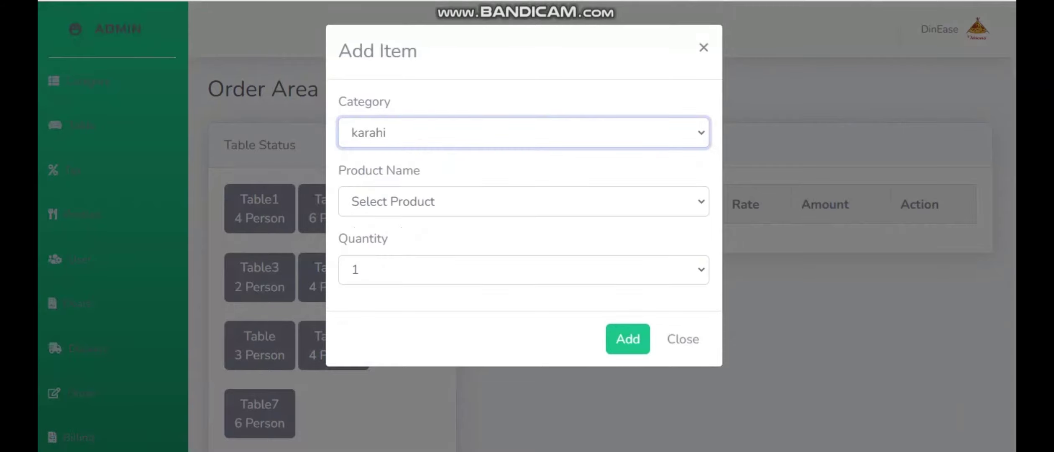
left_click(523, 201)
left_click(392, 247)
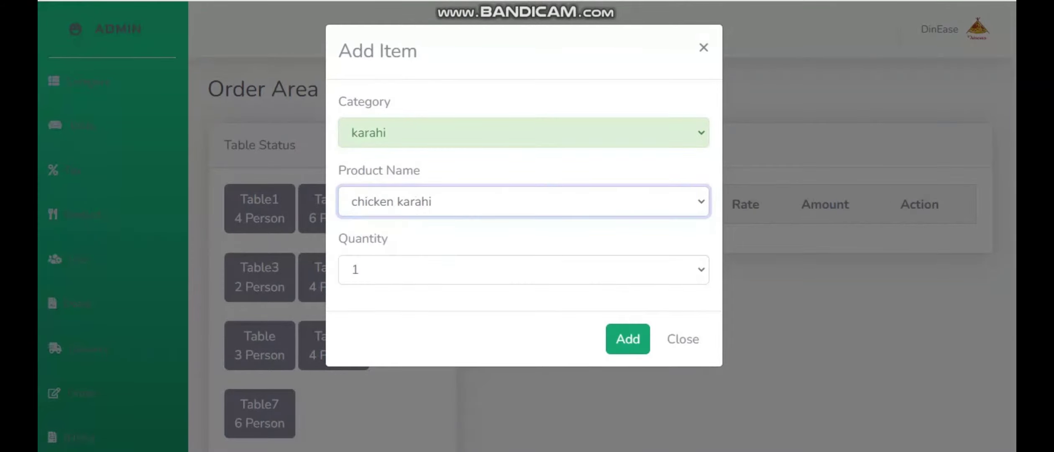
left_click(627, 338)
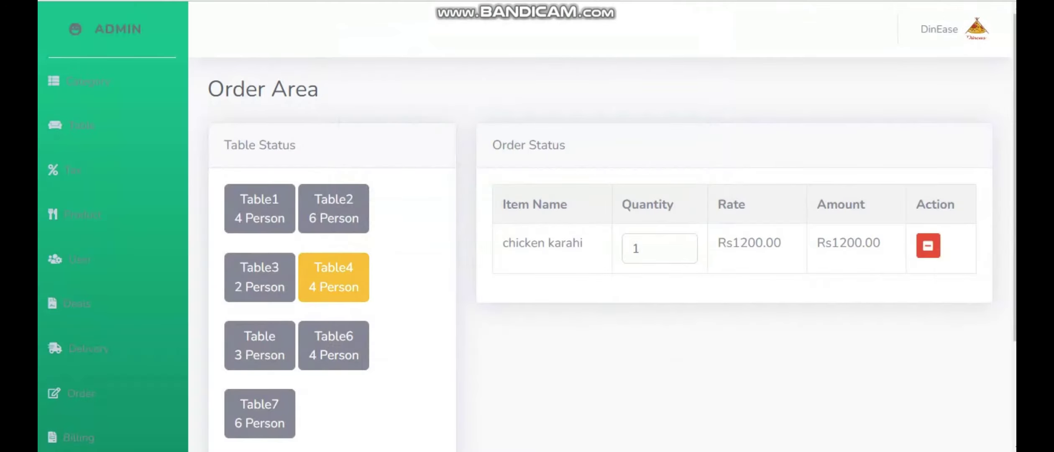
Add a second chicken karahi from the karahi category to Table4's order with quantity 1
left_click(334, 277)
left_click(523, 132)
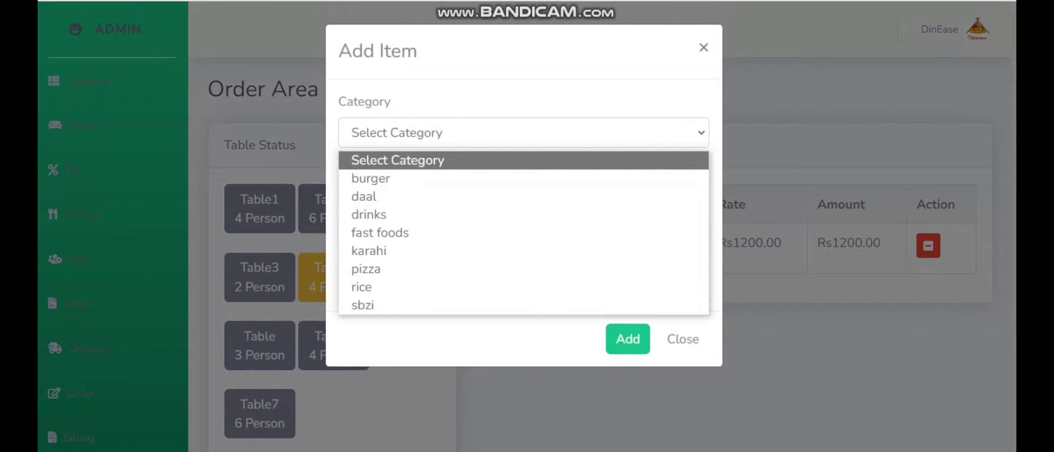
left_click(369, 250)
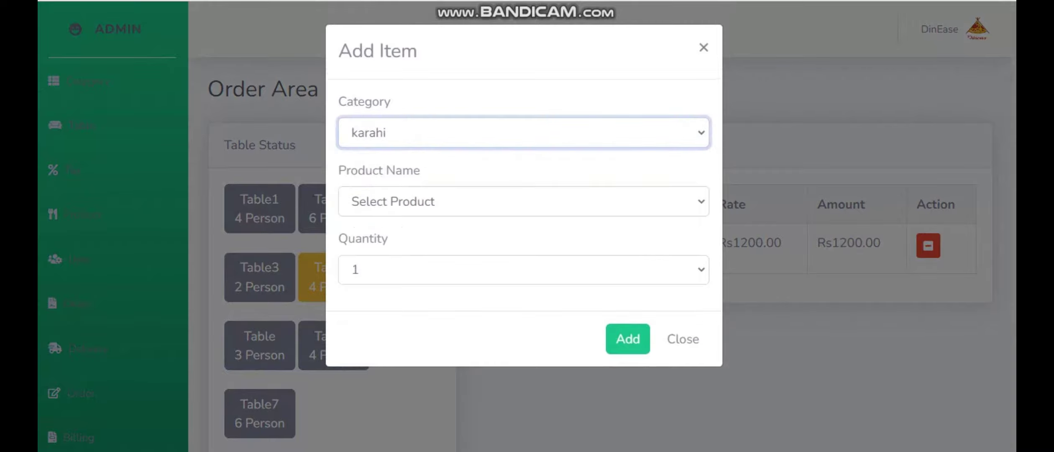
left_click(523, 201)
left_click(397, 245)
left_click(627, 339)
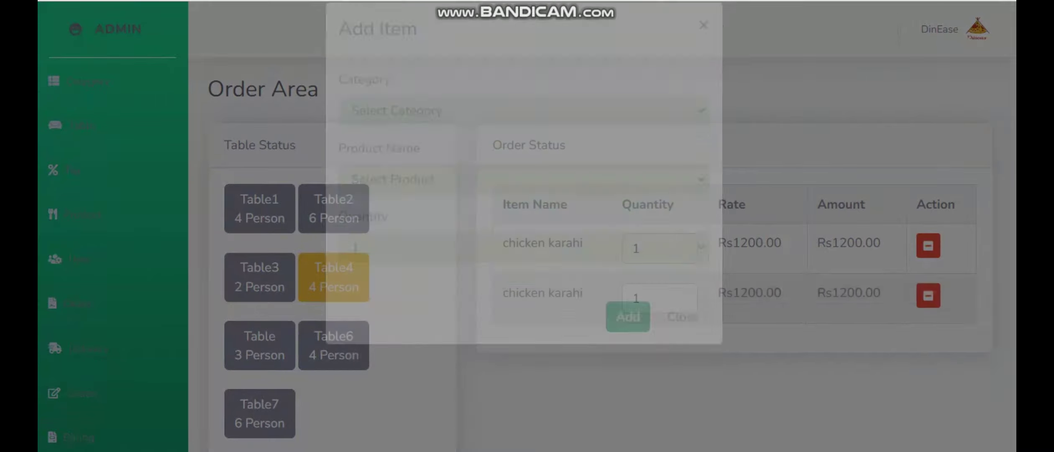
Add one pepsi from the drinks category to Table4's order
left_click(333, 277)
left_click(523, 132)
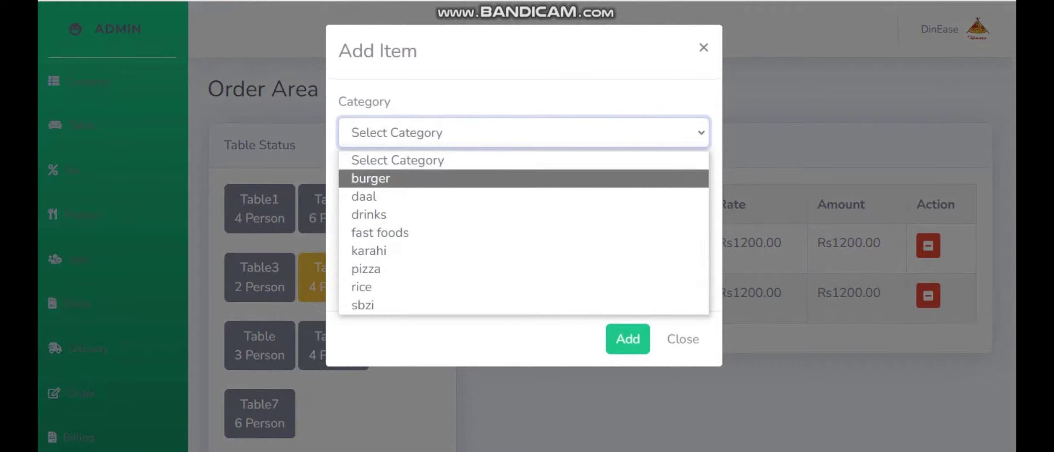
left_click(368, 215)
left_click(523, 201)
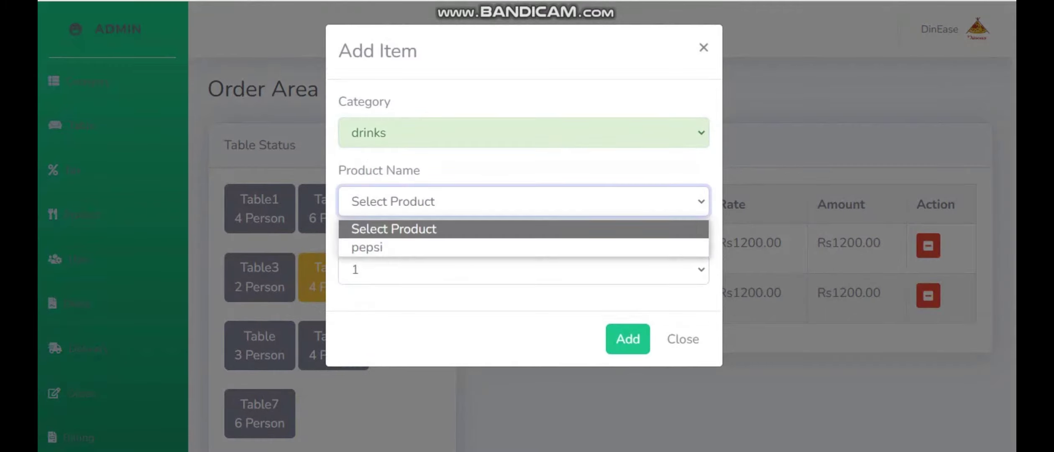
left_click(367, 246)
left_click(628, 338)
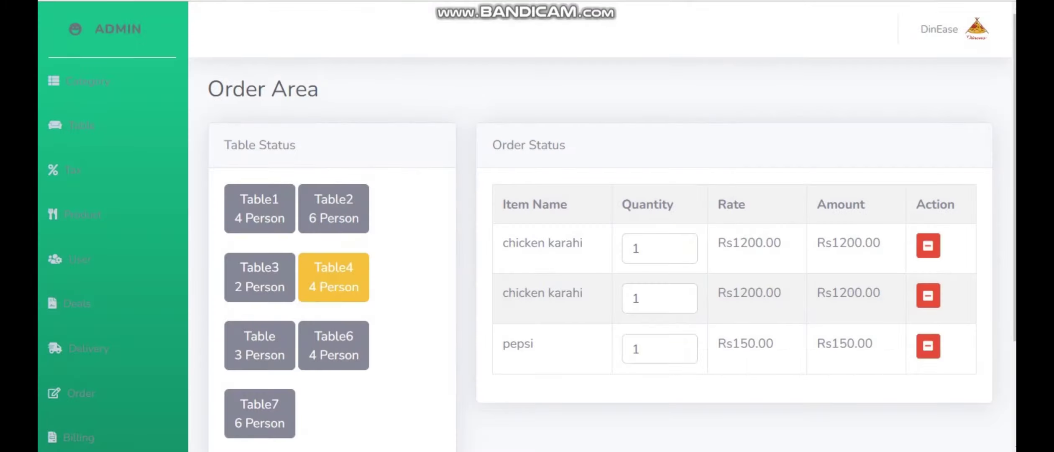
View the QR scanning page and open the chef's order list
scroll(527, 226, "down", 3)
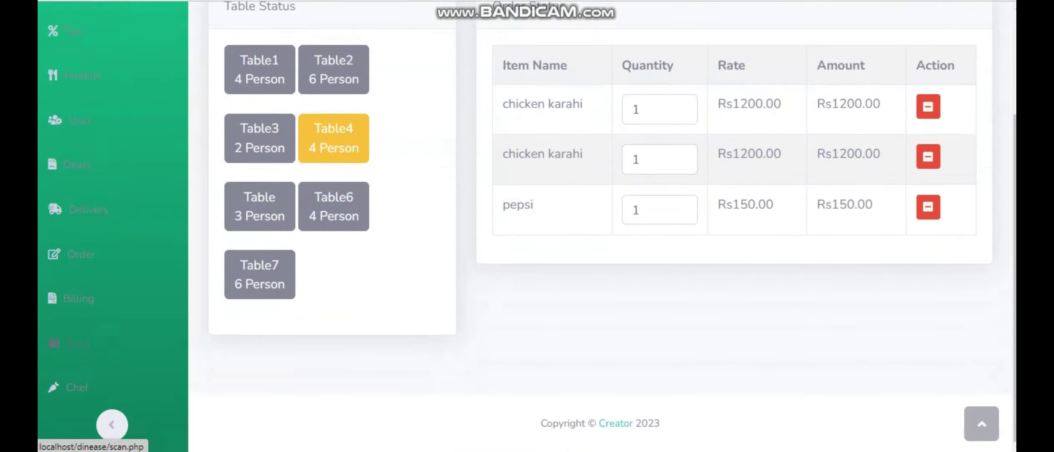
left_click(77, 343)
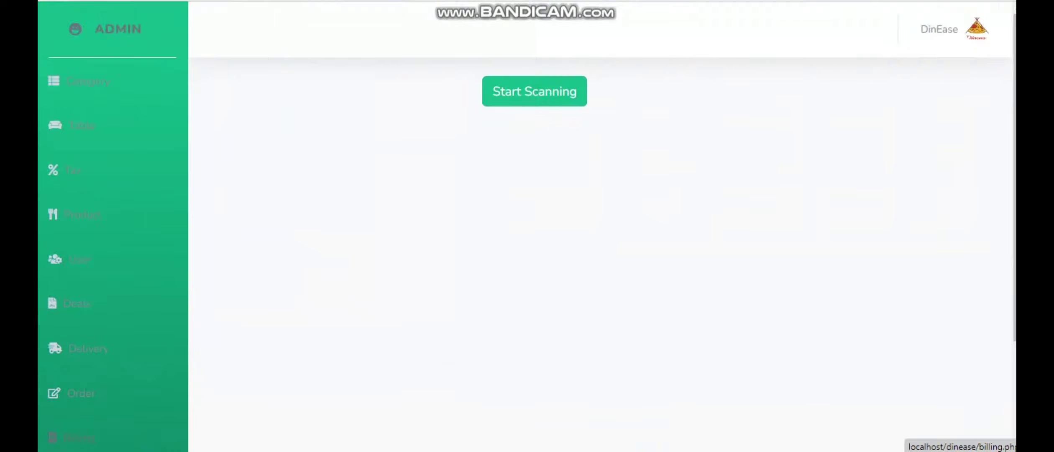
scroll(78, 343, "down", 3)
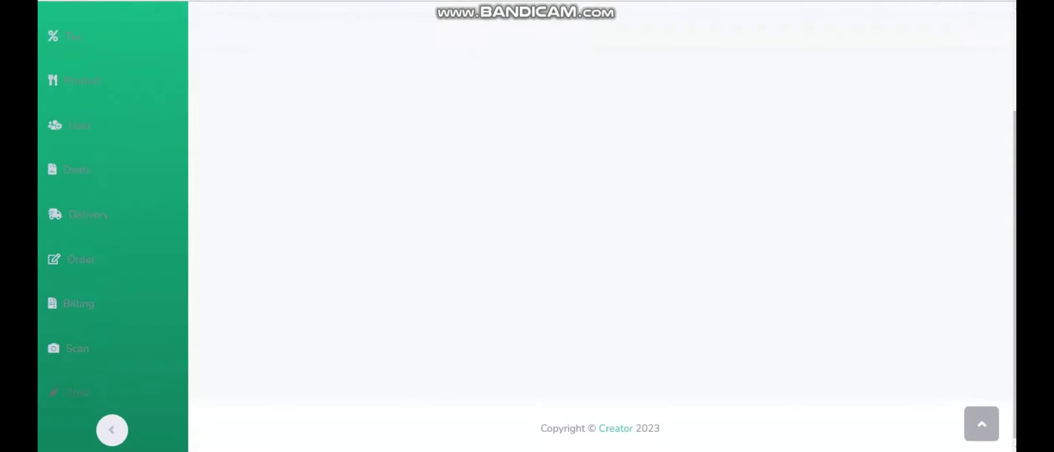
left_click(71, 393)
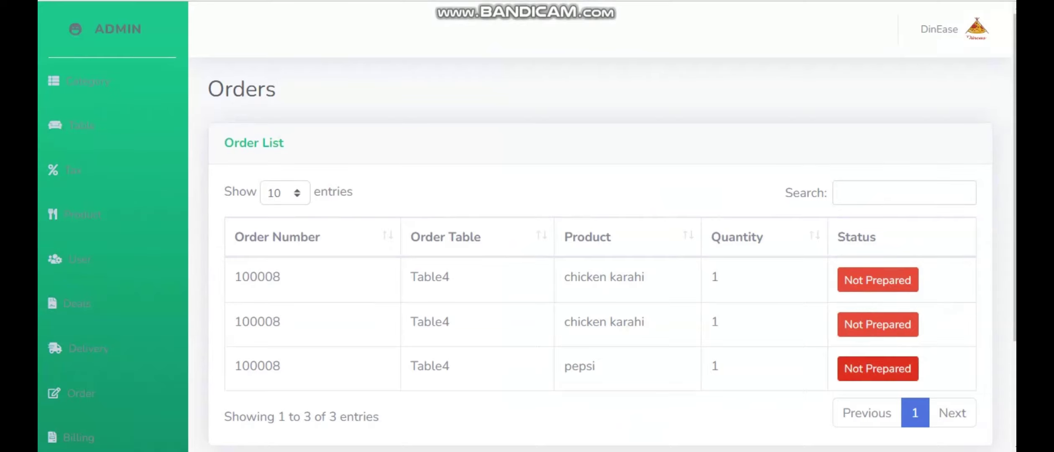
Mark the pepsi and both chicken karahi items of Table4 as prepared, confirming each status change
left_click_drag(1015, 177, 1014, 179)
scroll(877, 312, "down", 2)
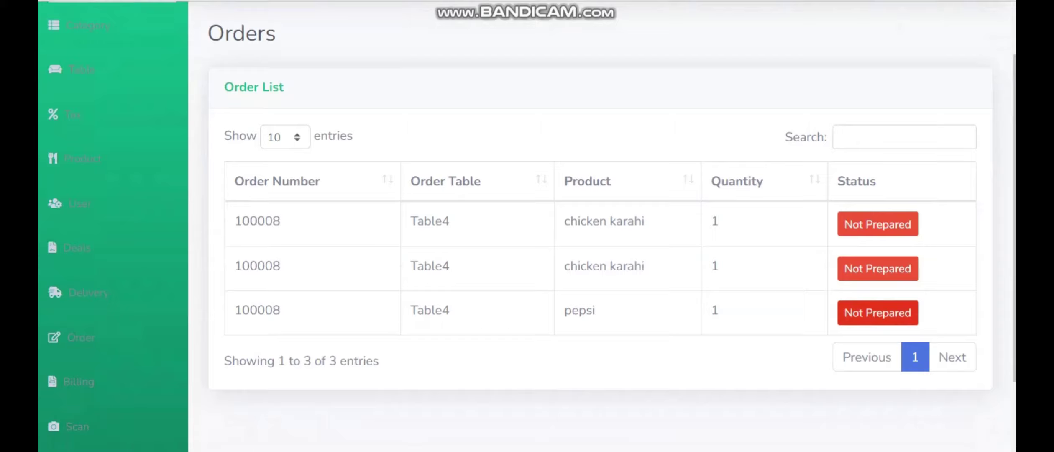
left_click(877, 312)
key("Return")
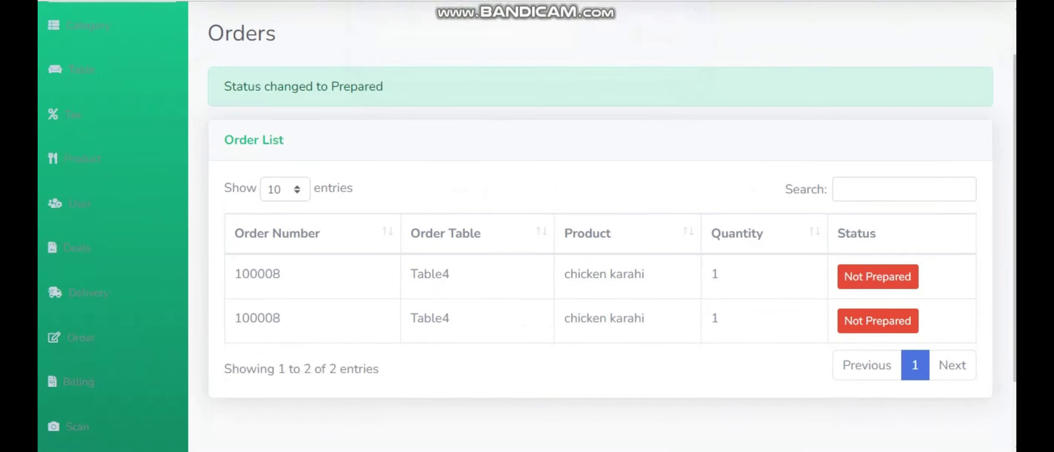
left_click(878, 314)
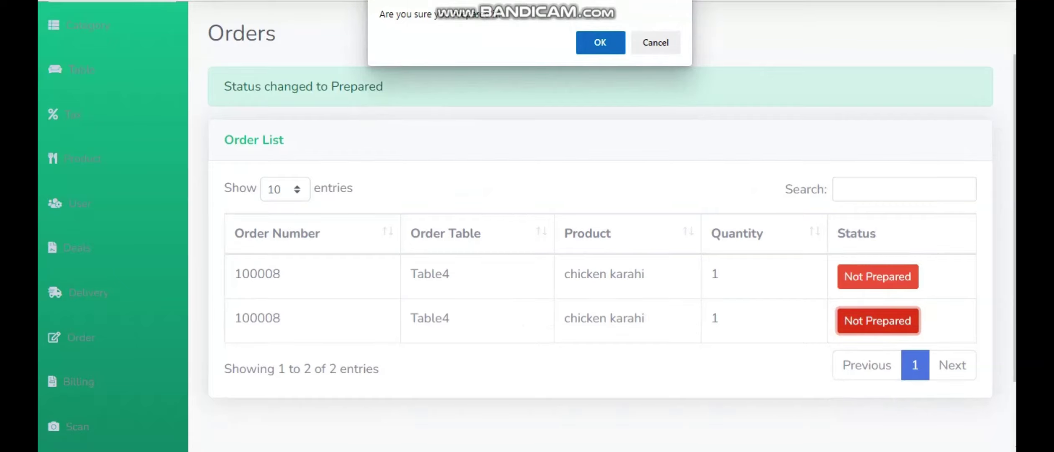
key("Return")
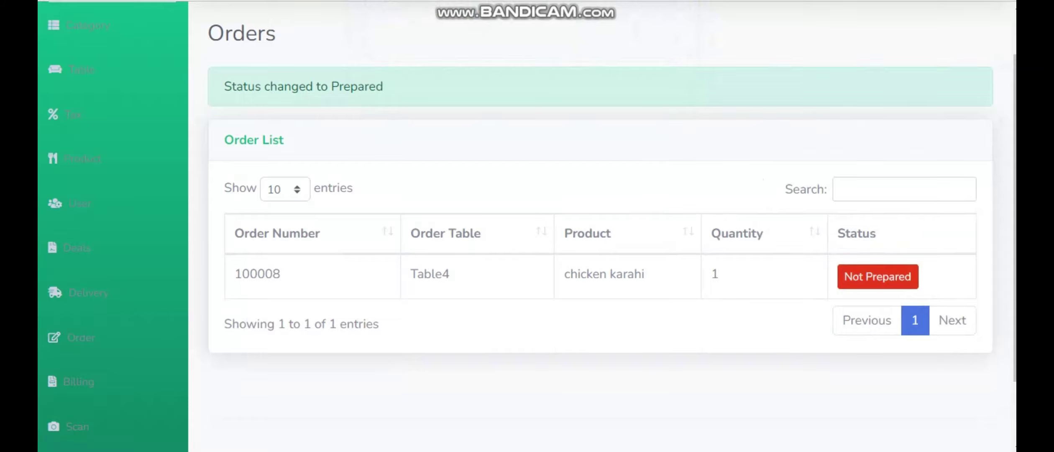
left_click(877, 224)
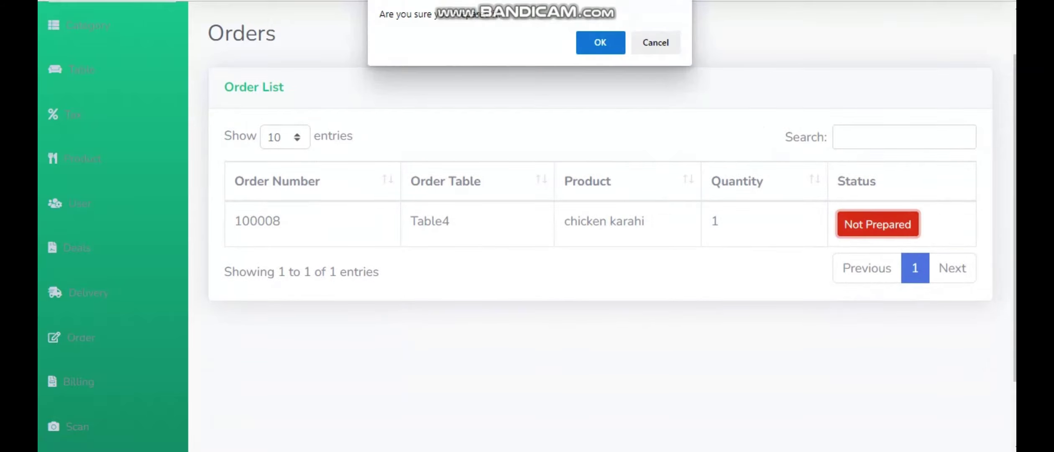
key("Return")
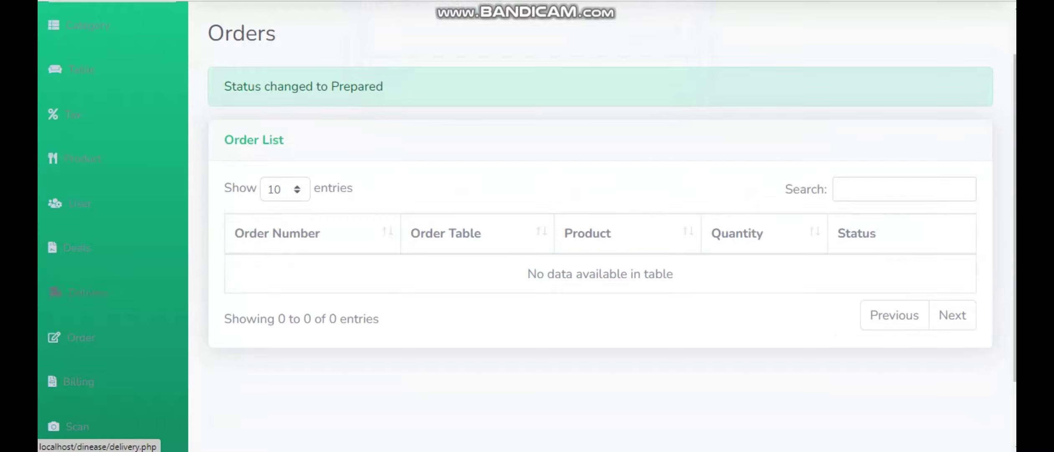
Review Table4's ordered items in the Order Area without adding anything to the order
left_click(79, 337)
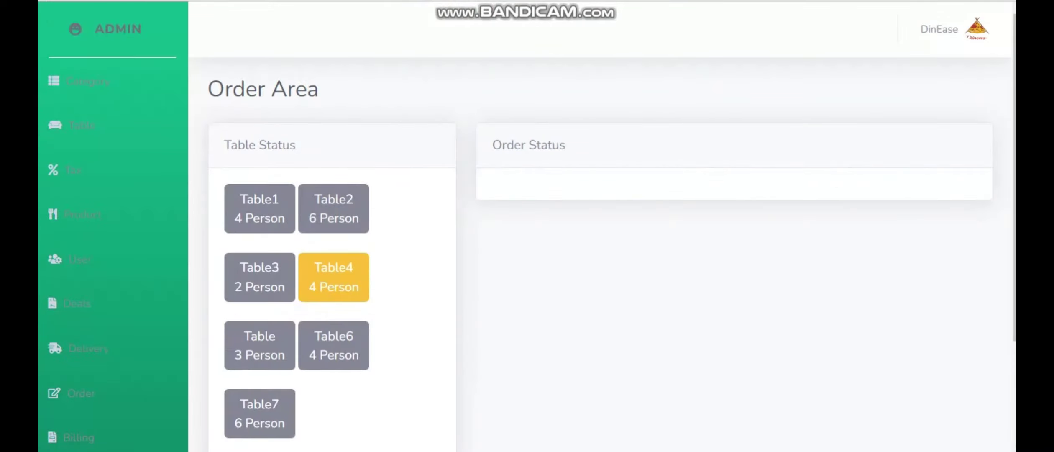
left_click(333, 277)
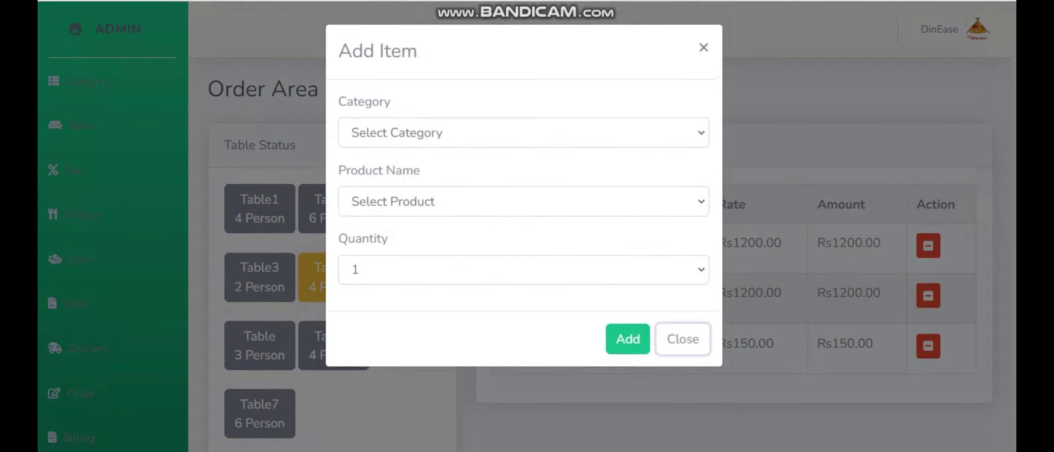
left_click(682, 339)
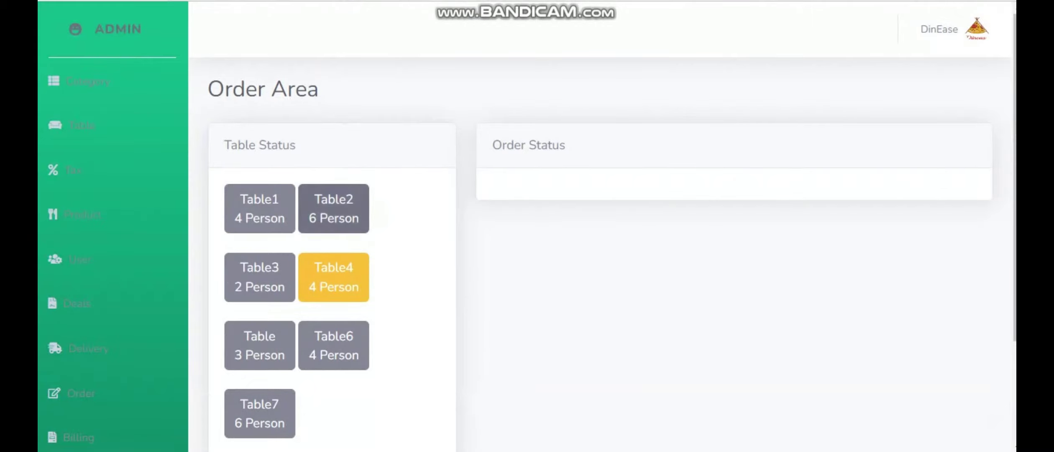
left_click(333, 277)
key("Escape")
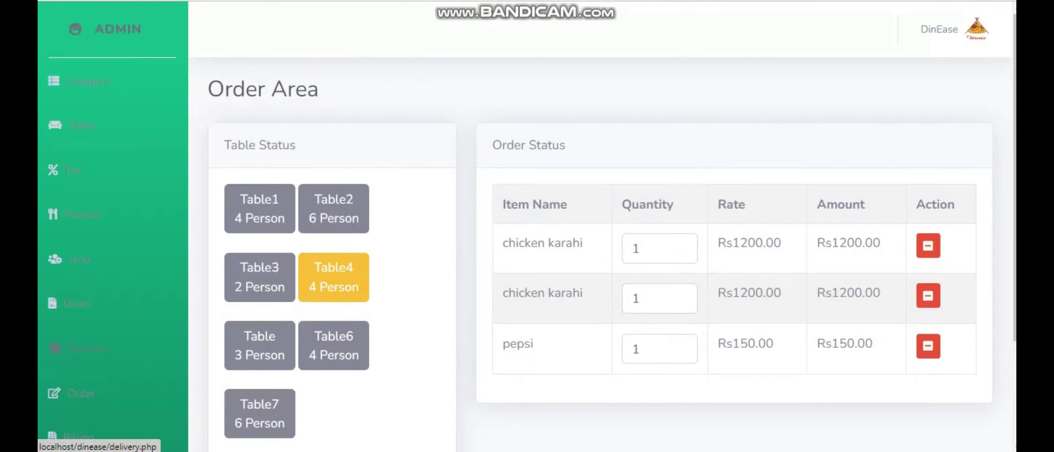
Open the in-process Table4 order's bill in Billing Management and complete it
scroll(80, 293, "down", 3)
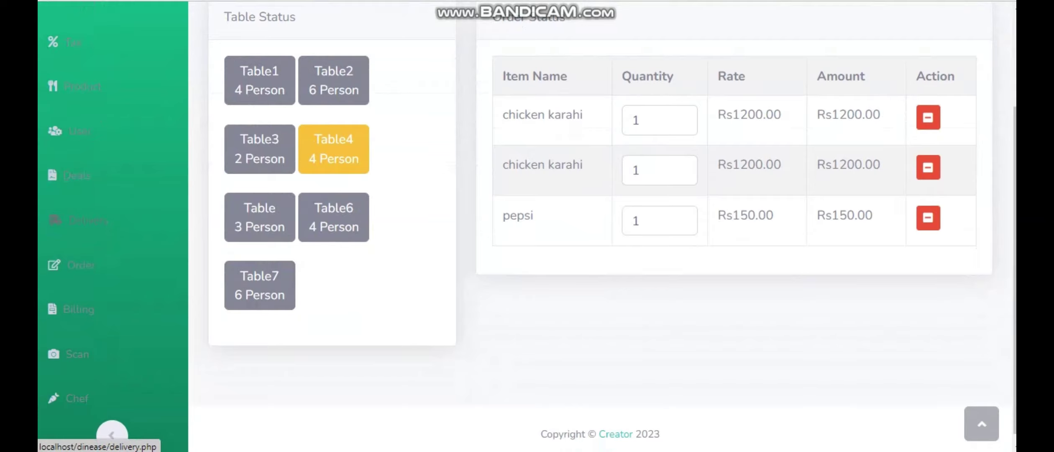
left_click(79, 310)
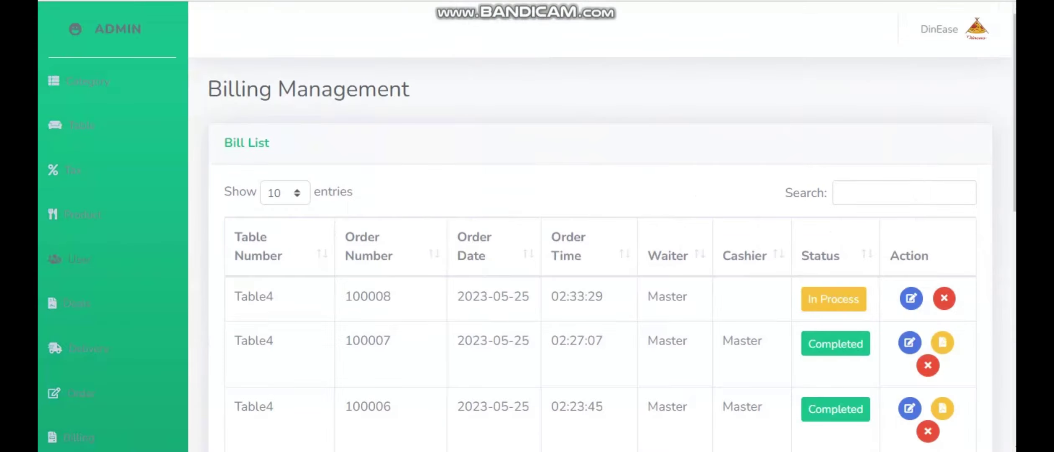
left_click(911, 297)
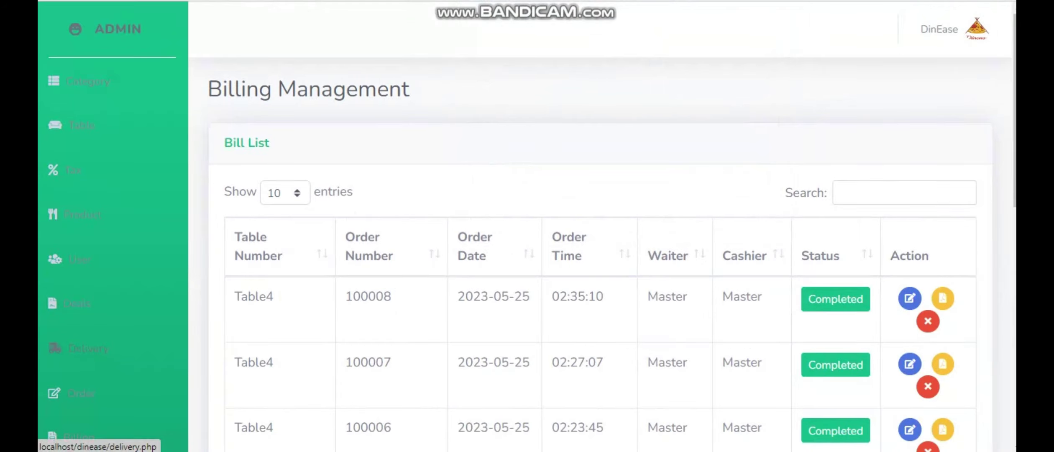
Check the dashboard's sales figures and live table status, and open Table Management
left_click(80, 393)
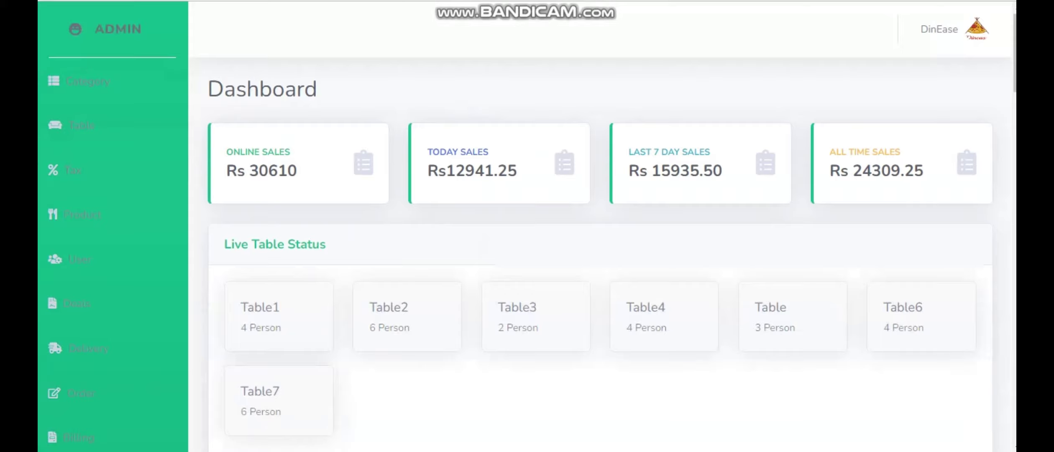
scroll(80, 31, "down", 4)
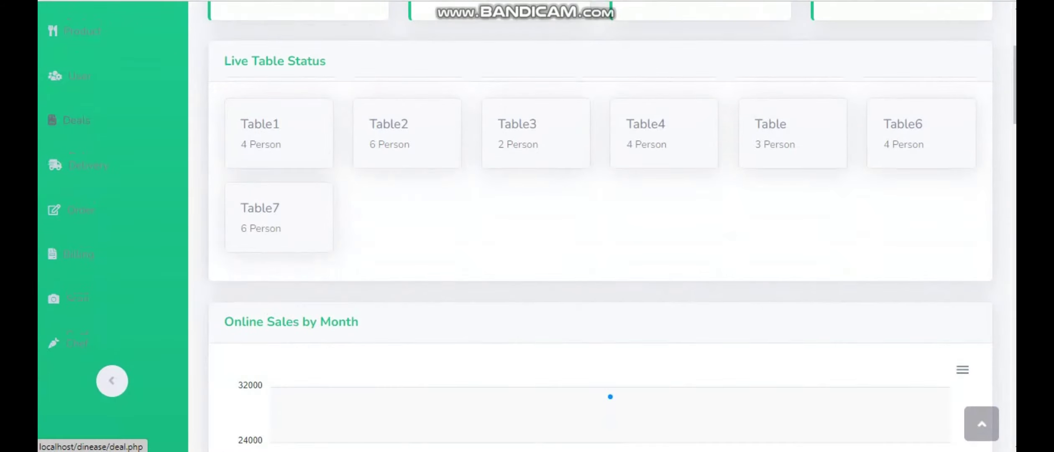
scroll(80, 165, "up", 4)
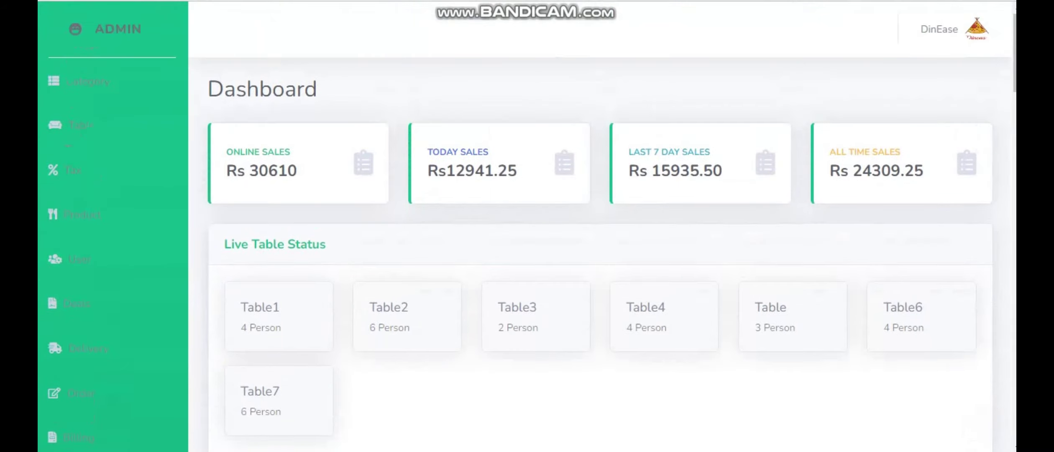
left_click(82, 125)
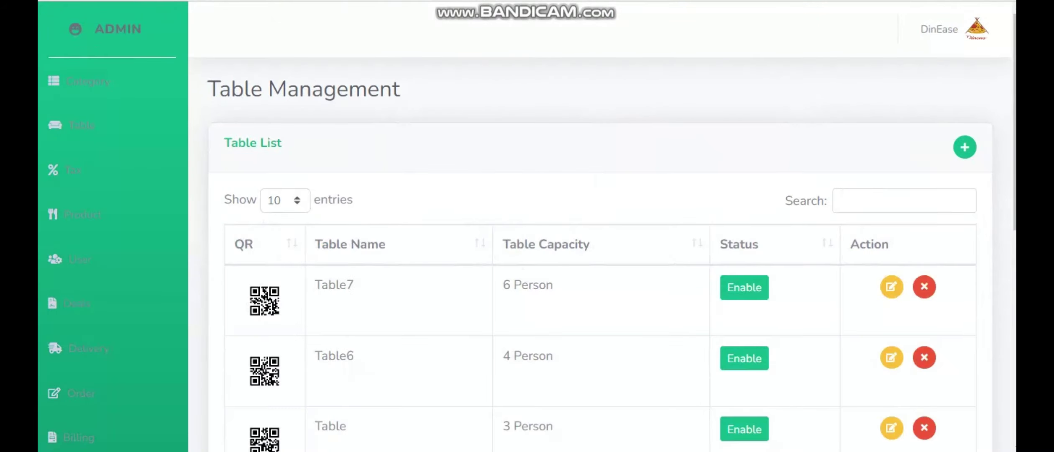
View the blank form for adding a table with its name and capacity, and close it without adding one
left_click(964, 146)
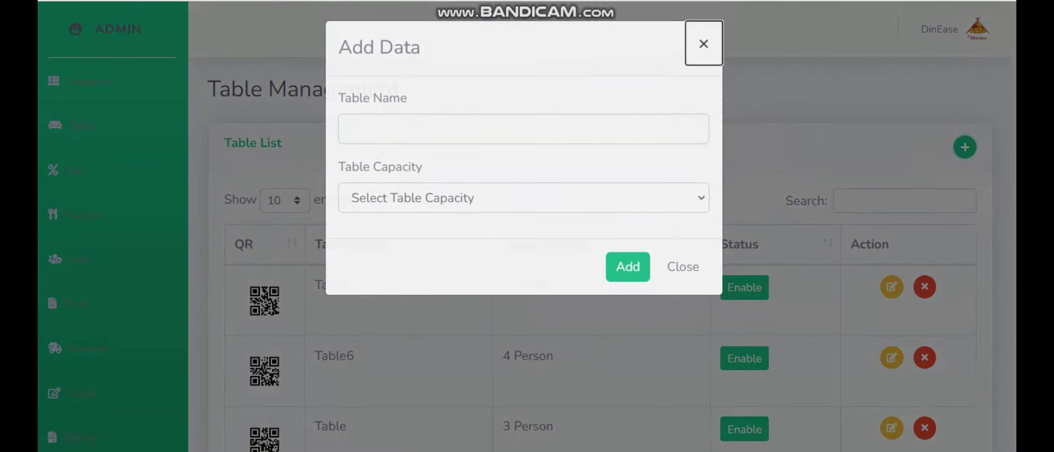
left_click(704, 45)
Look through the admin's Tax, Product, User, Deals, Delivery and Order pages in turn
left_click(73, 170)
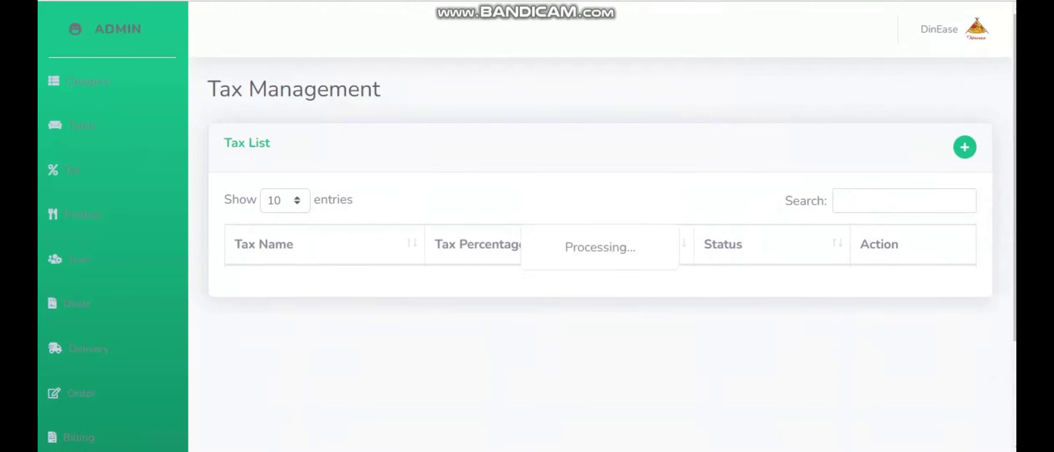
left_click(82, 215)
left_click(79, 259)
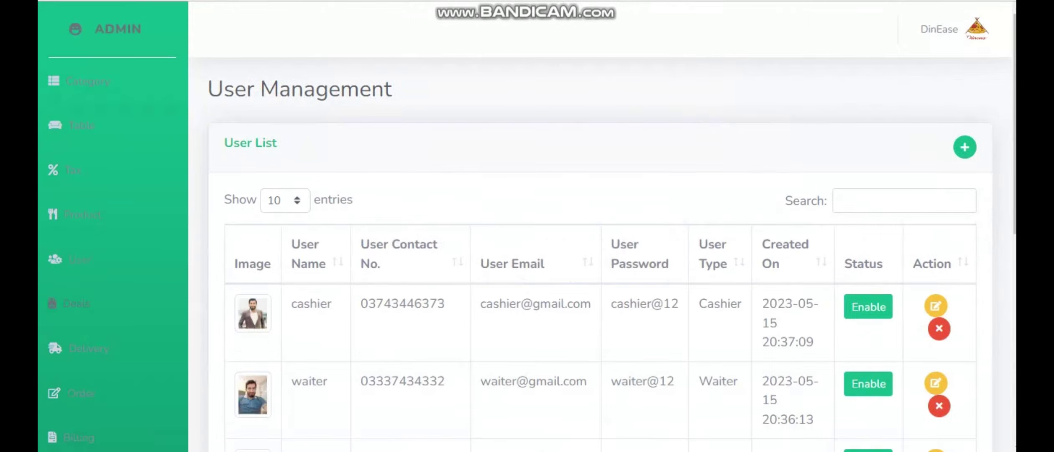
left_click(76, 303)
left_click(88, 348)
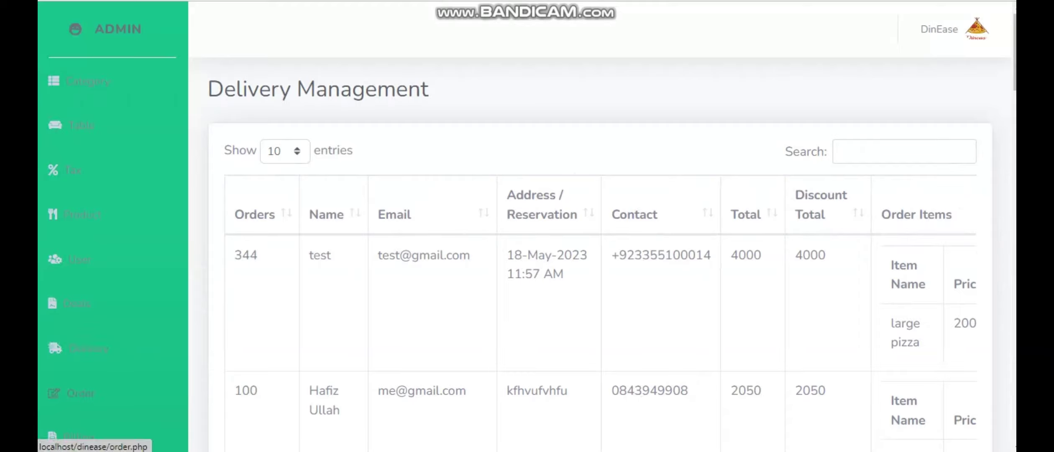
left_click(81, 393)
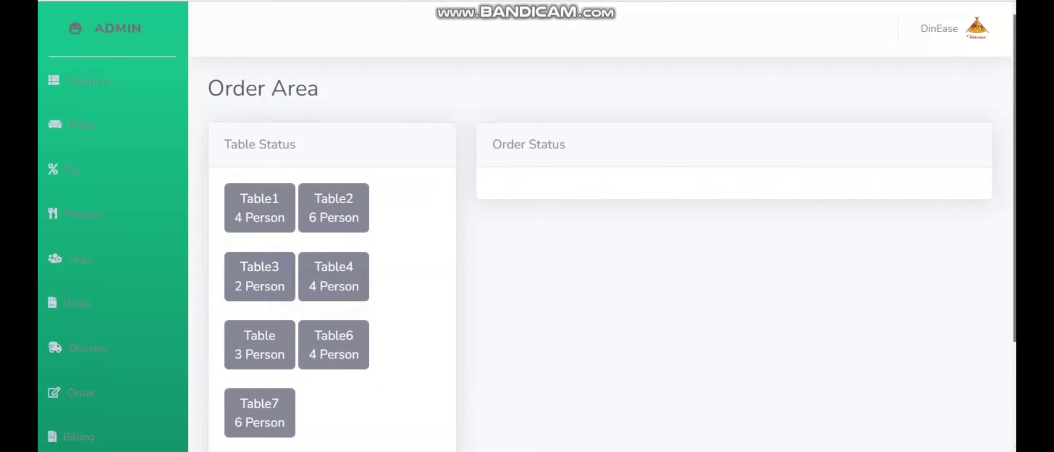
scroll(113, 440, "down", 3)
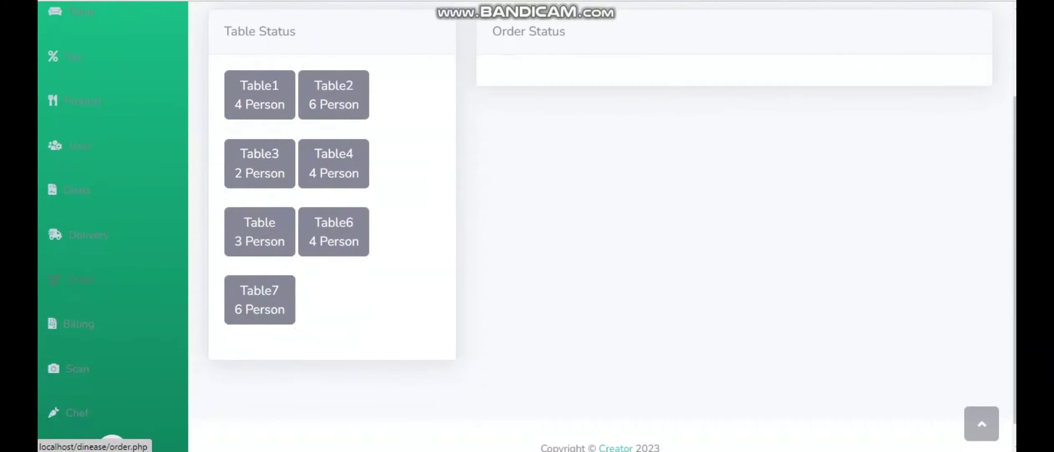